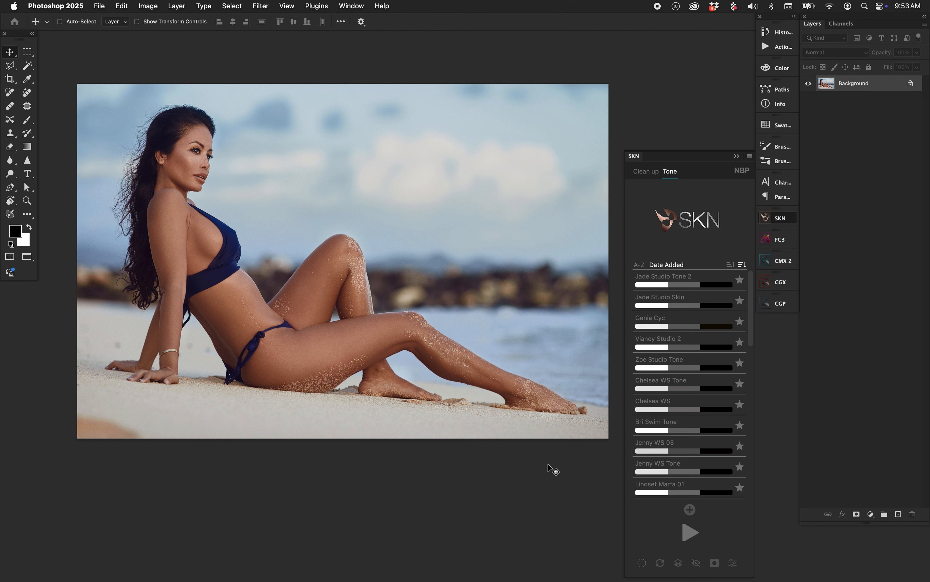
Step: Generate an SKN Tone layer group on the photo and check its skin mask in black and white
left_click(690, 532)
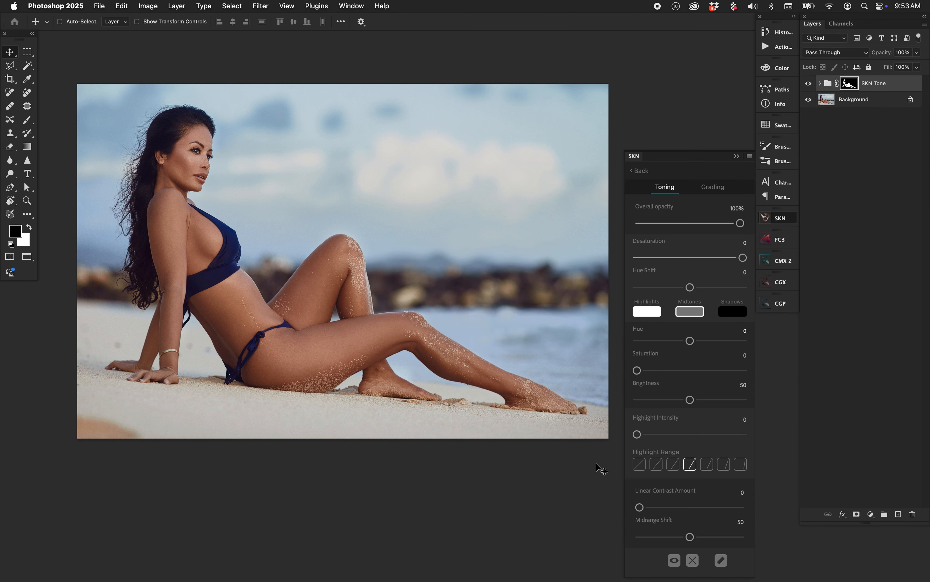
left_click(674, 562)
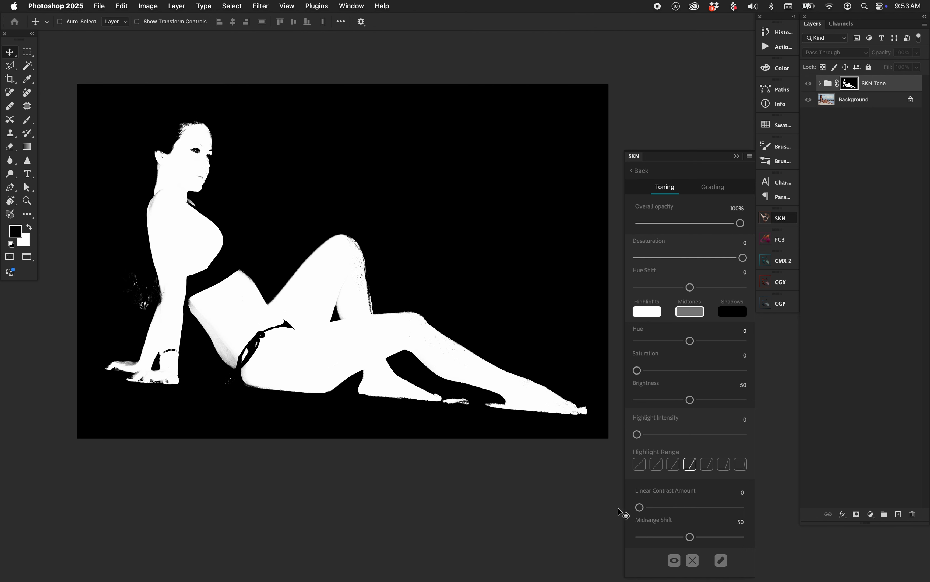
left_click(673, 561)
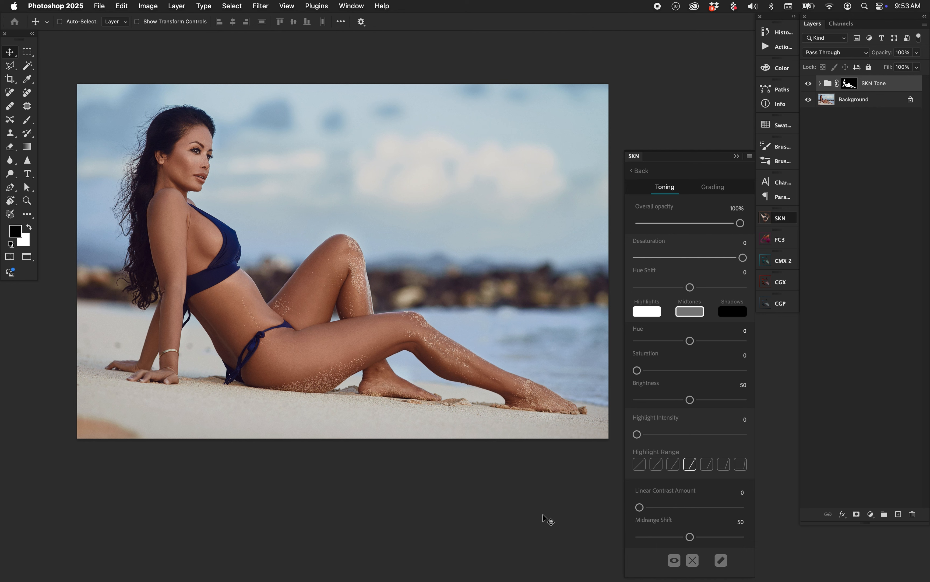
Step: Return to the SKN tone preset list and reopen the toning controls for the current tone group
left_click(649, 174)
left_click(669, 173)
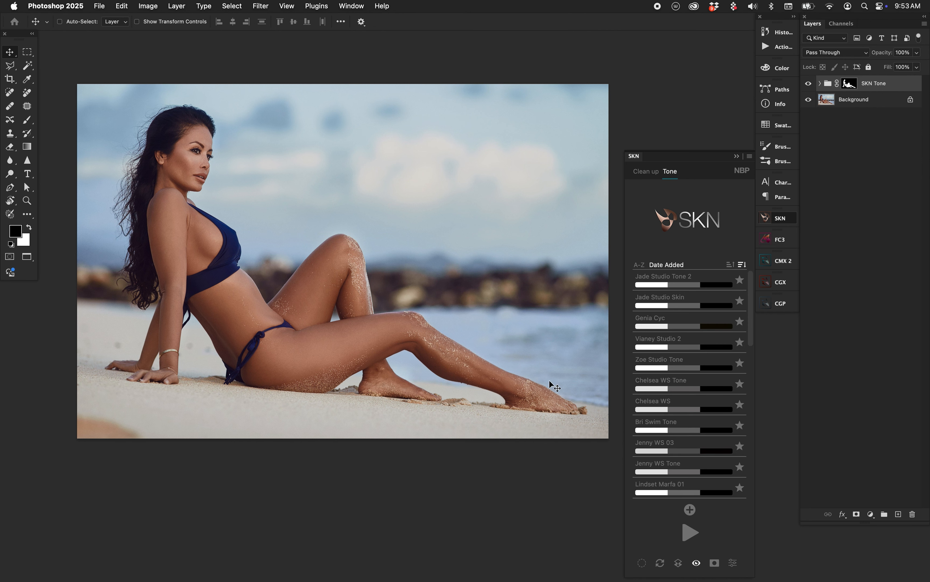
left_click(732, 563)
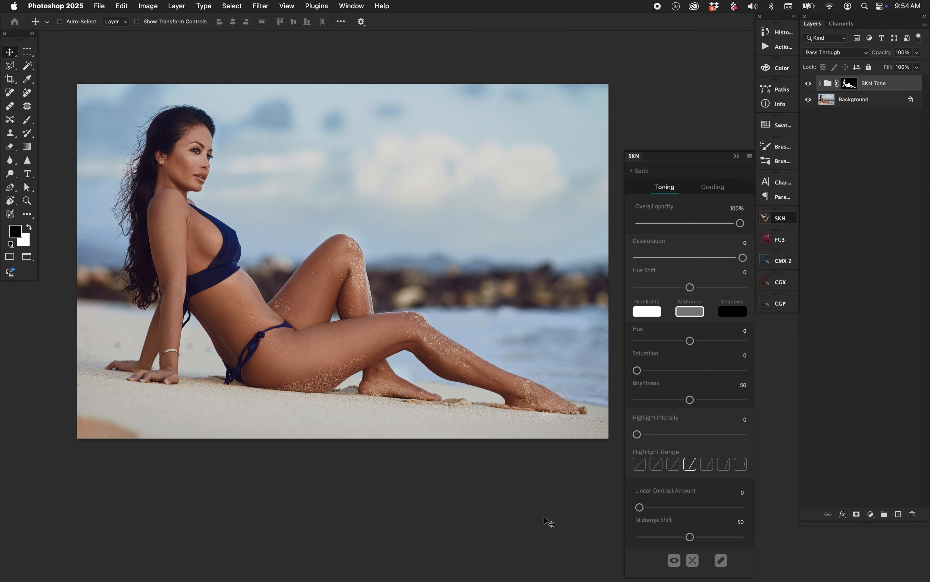
Step: Review the hue, saturation and brightness settings of the Highlights, Midtones and Shadows swatches
left_click(732, 314)
left_click(655, 314)
left_click(692, 314)
left_click(731, 313)
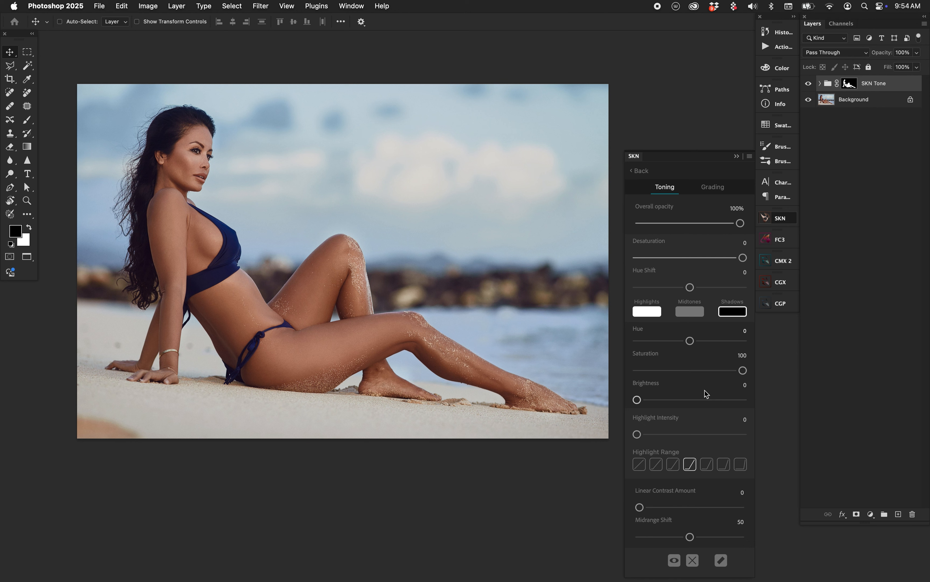
Step: Examine the layers inside the SKN Tone group and its Midtones HSB Replace subgroup, and collapse both groups
left_click(820, 83)
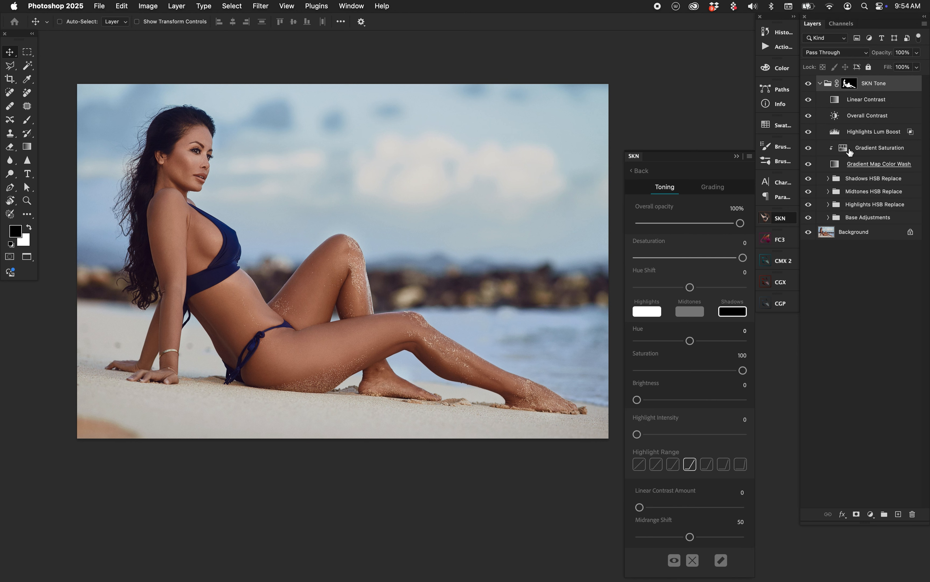
left_click(829, 191)
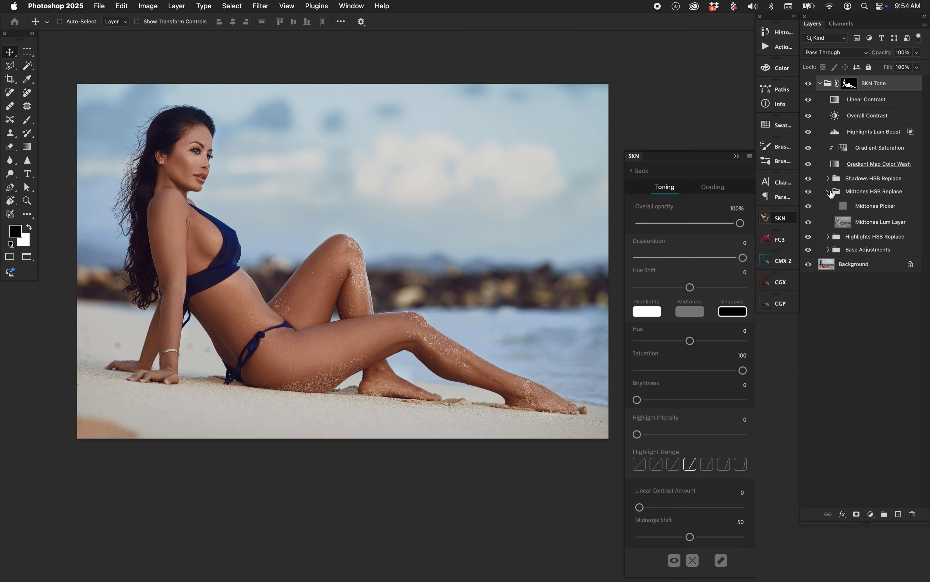
left_click(828, 191)
left_click(820, 83)
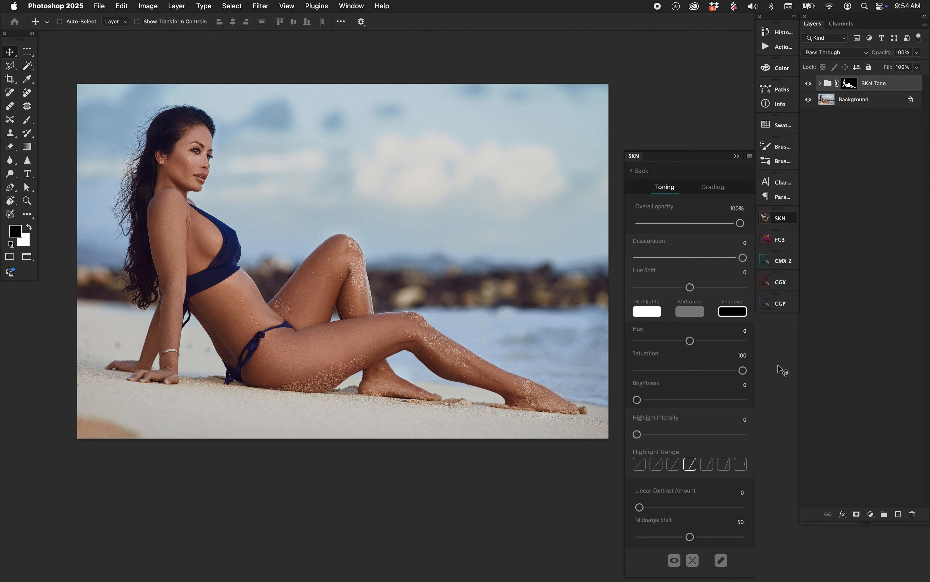
Step: Set the skin midtones to brightness 38, hue 8 and saturation 7, and compare the toned image with the original
left_click(691, 313)
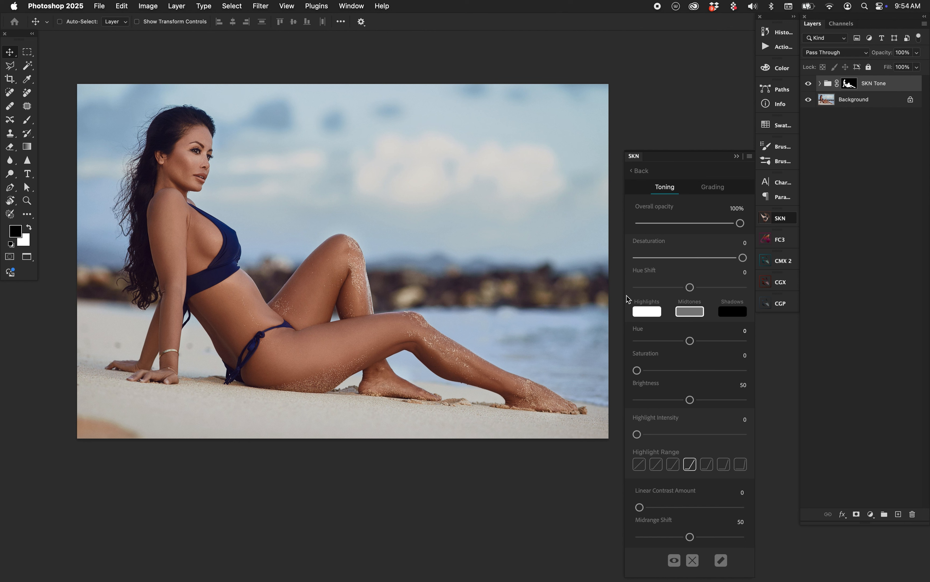
left_click(689, 314)
left_click_drag(689, 399, 664, 400)
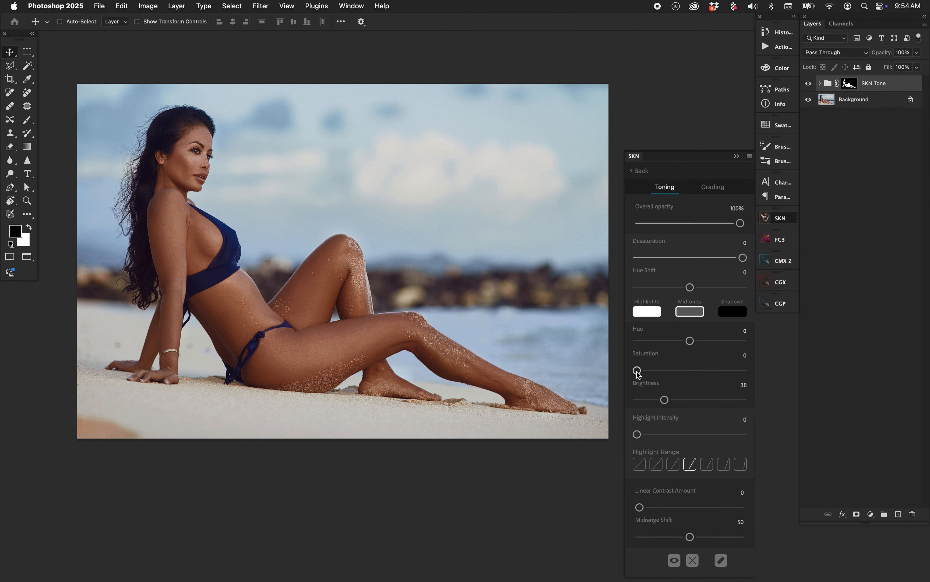
left_click_drag(637, 370, 772, 442)
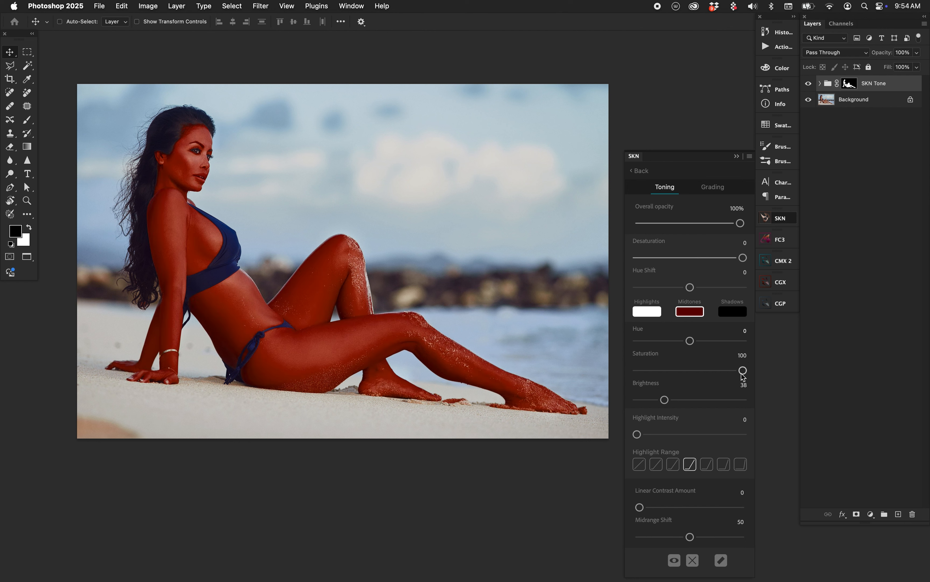
left_click_drag(743, 370, 648, 370)
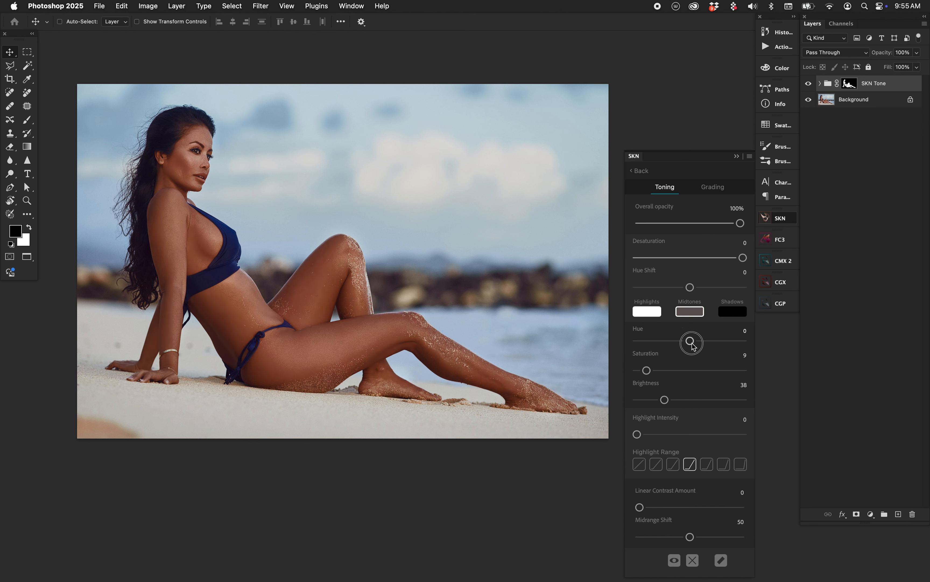
mouse_move(690, 345)
left_mouse_down()
mouse_move(704, 358)
mouse_move(698, 345)
mouse_move(667, 345)
mouse_move(692, 341)
mouse_move(696, 351)
left_mouse_up()
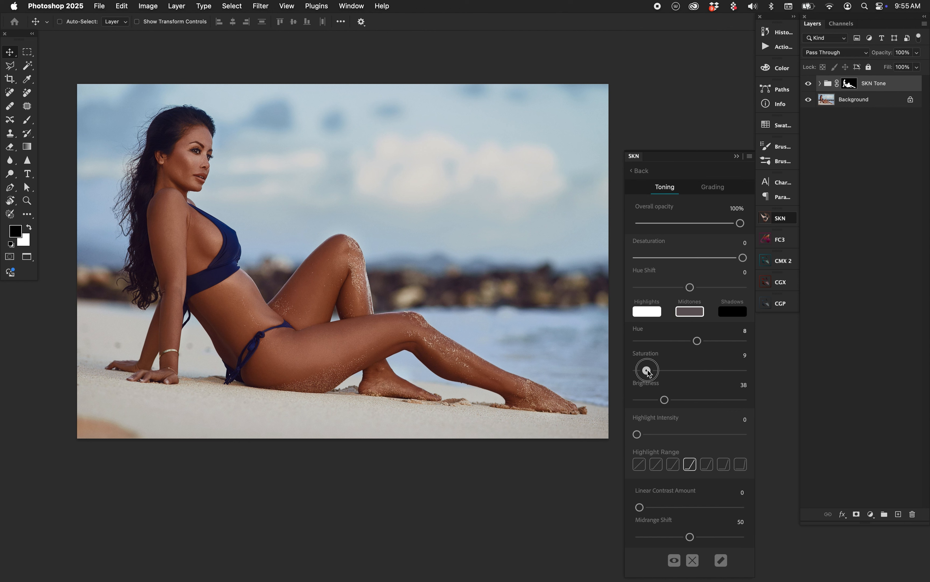
left_click_drag(646, 370, 644, 371)
left_click(808, 83)
left_click(809, 84)
Step: Try a highlight intensity of 66 with several highlight range curves, and reset the intensity to 0
left_click(690, 464)
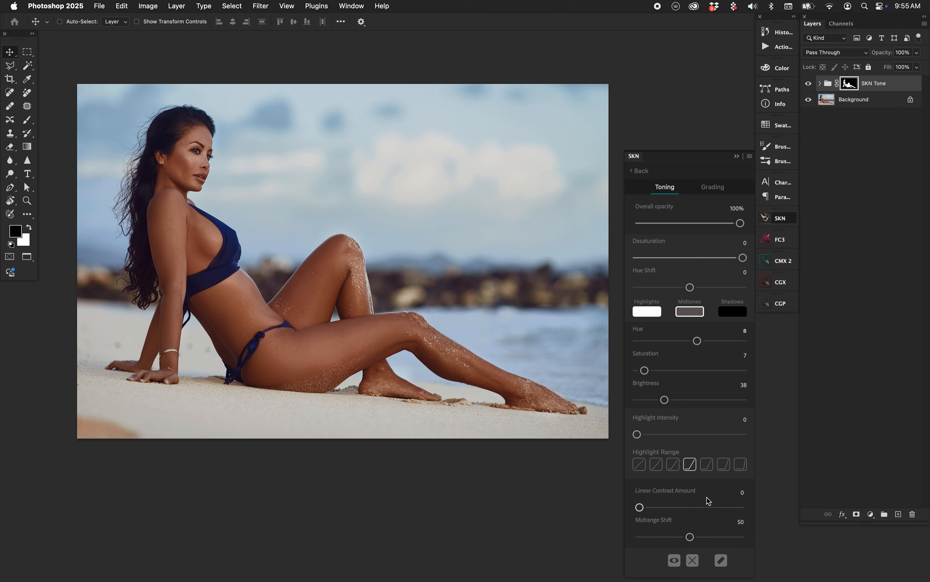
left_click_drag(639, 433, 710, 437)
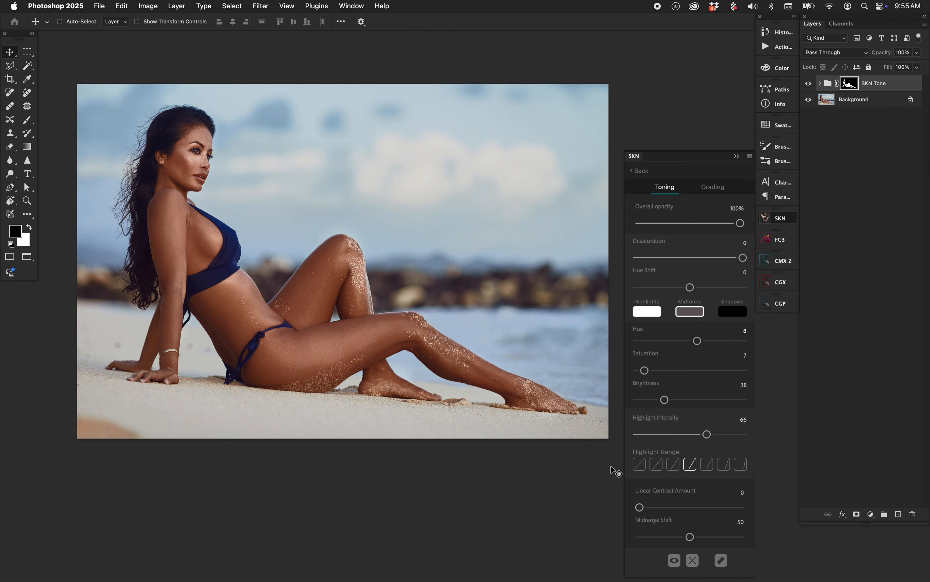
left_click(706, 465)
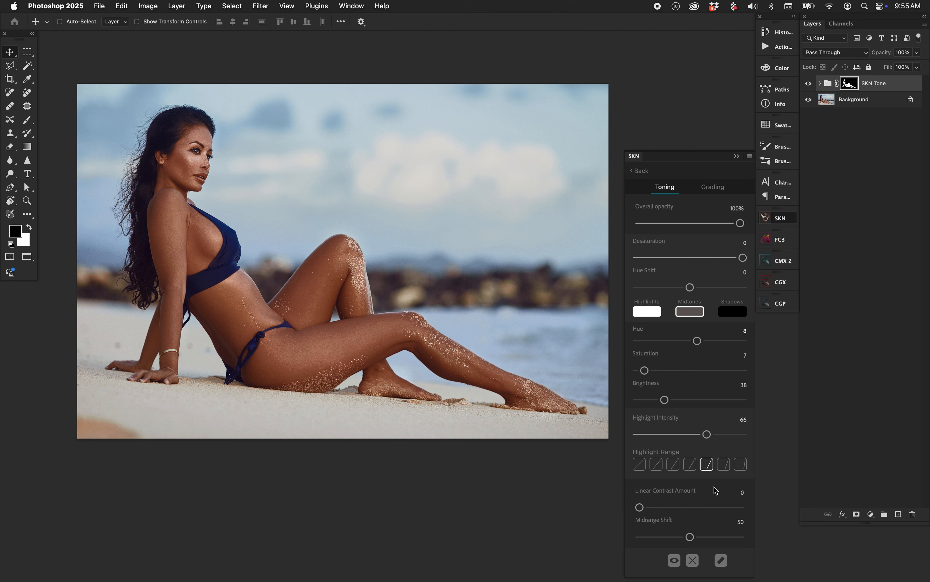
left_click(673, 464)
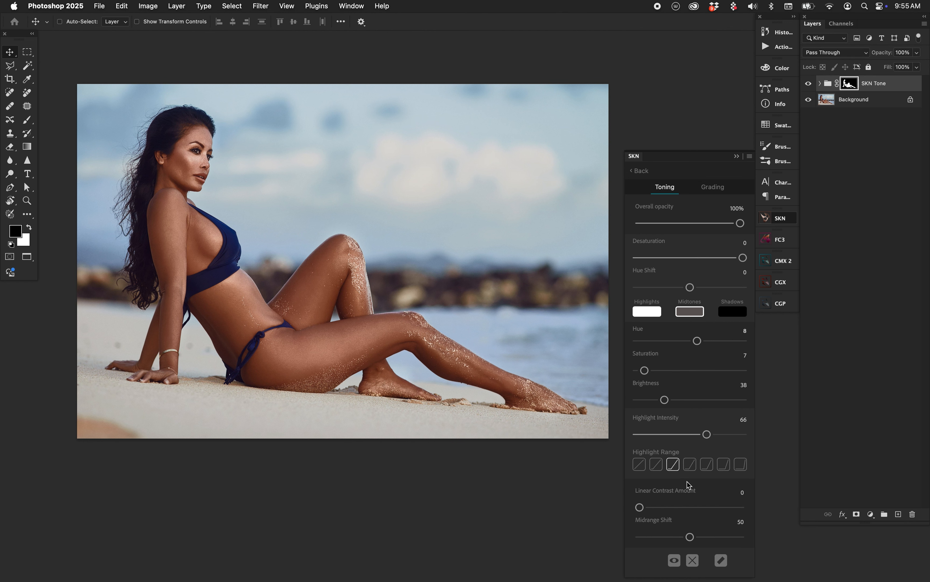
left_click(659, 465)
left_click(640, 462)
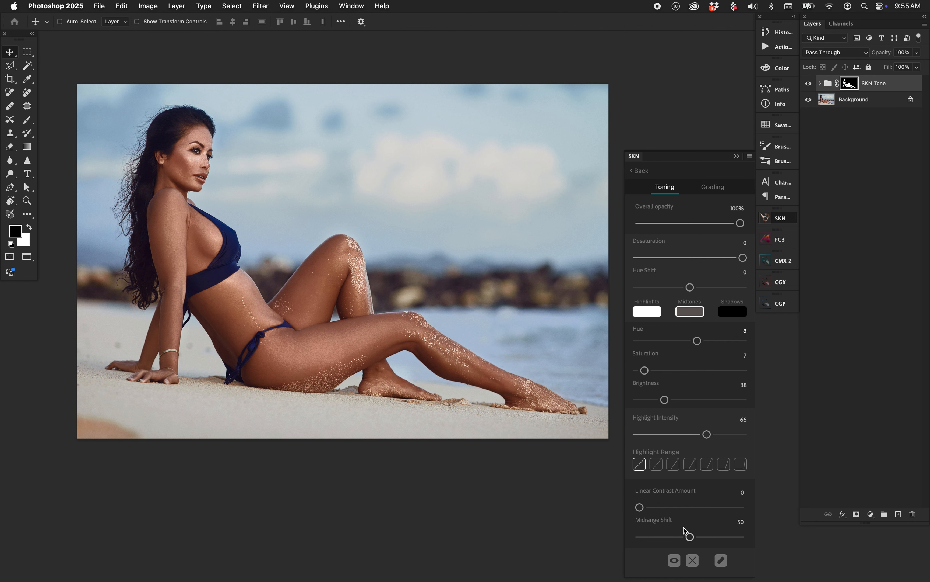
left_click(673, 465)
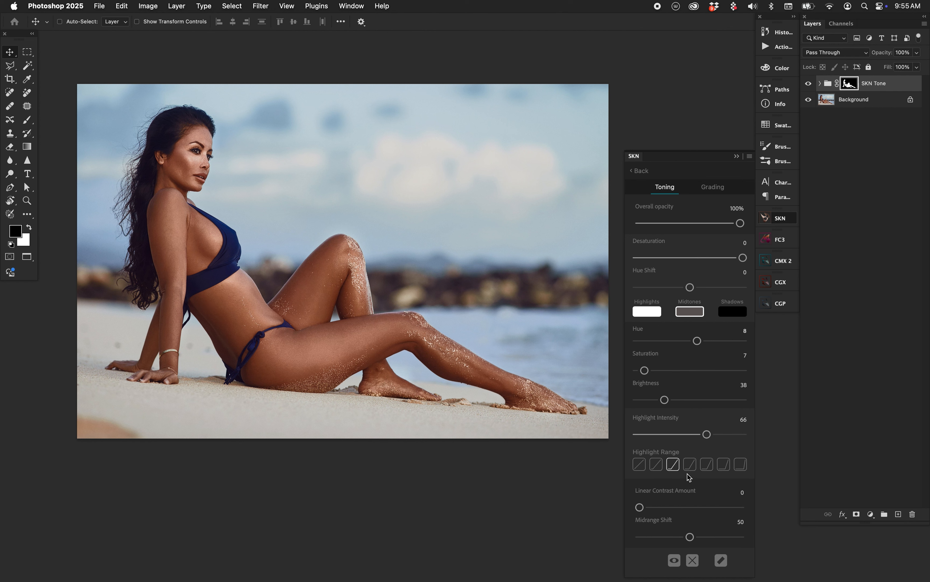
left_click_drag(708, 434, 632, 425)
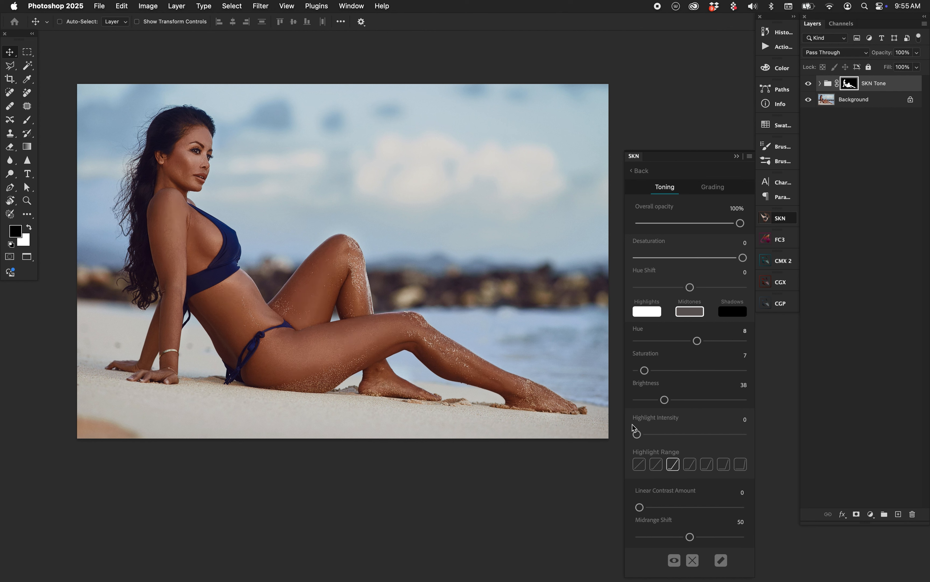
Step: Lower the brightness of the skin highlights to 74
left_click(655, 312)
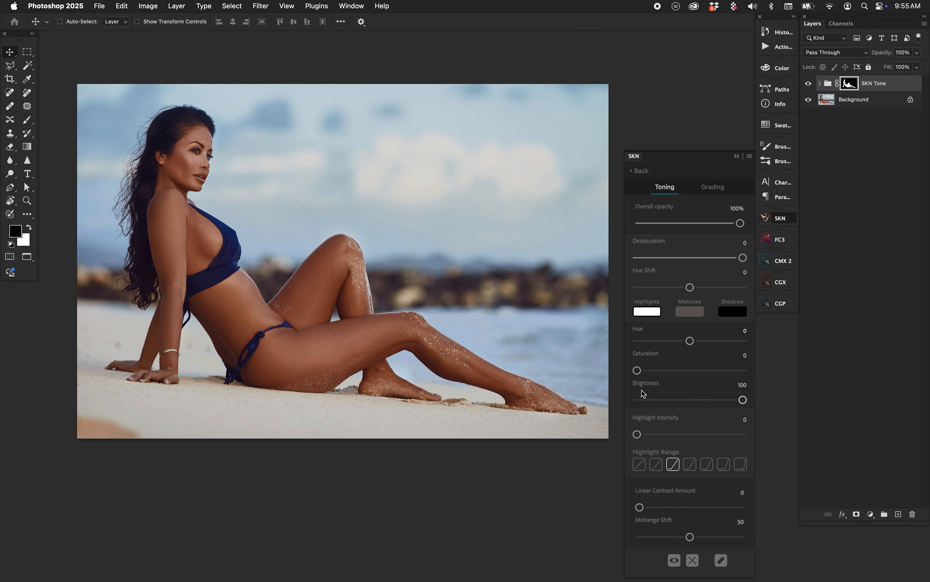
left_click_drag(742, 400, 679, 400)
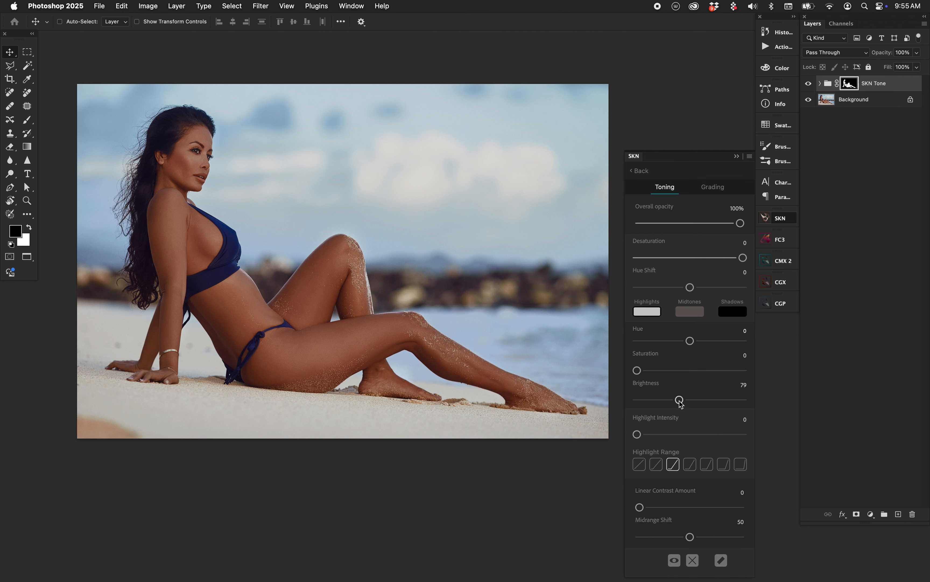
left_click_drag(680, 400, 664, 400)
Step: Set the highlight intensity to 95 with the third highlight range curve, and reduce the highlights brightness to 72
left_click_drag(637, 433, 722, 443)
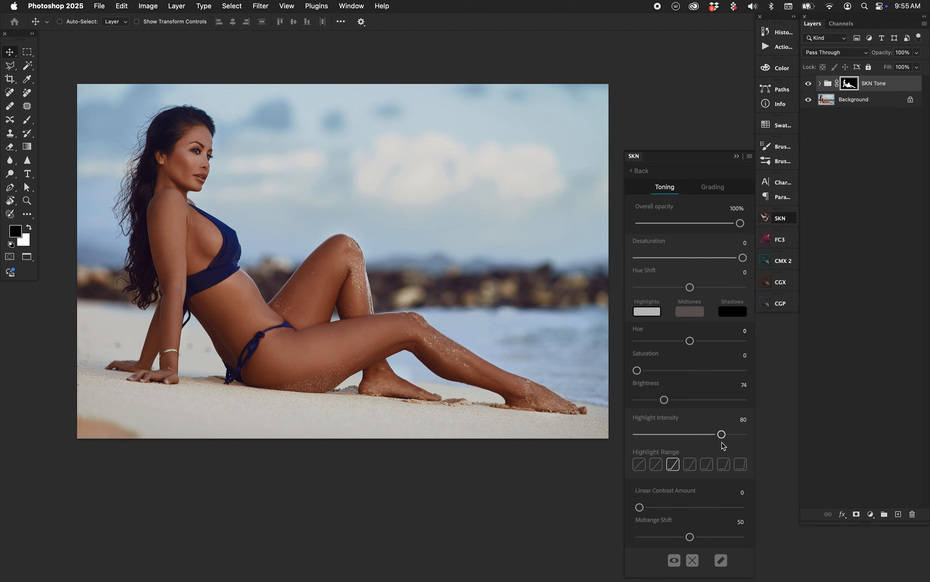
left_click(656, 464)
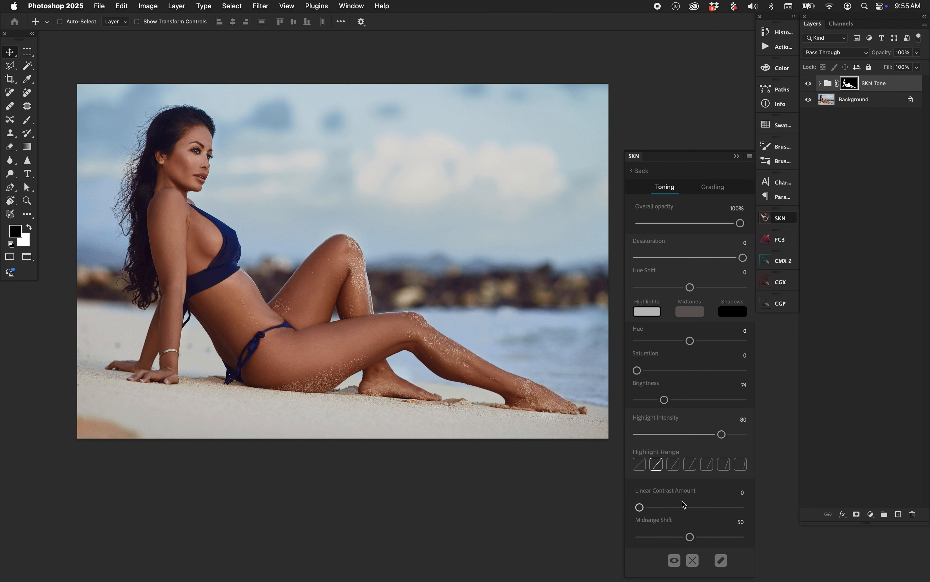
left_click_drag(721, 435, 725, 434)
left_click_drag(661, 400, 659, 400)
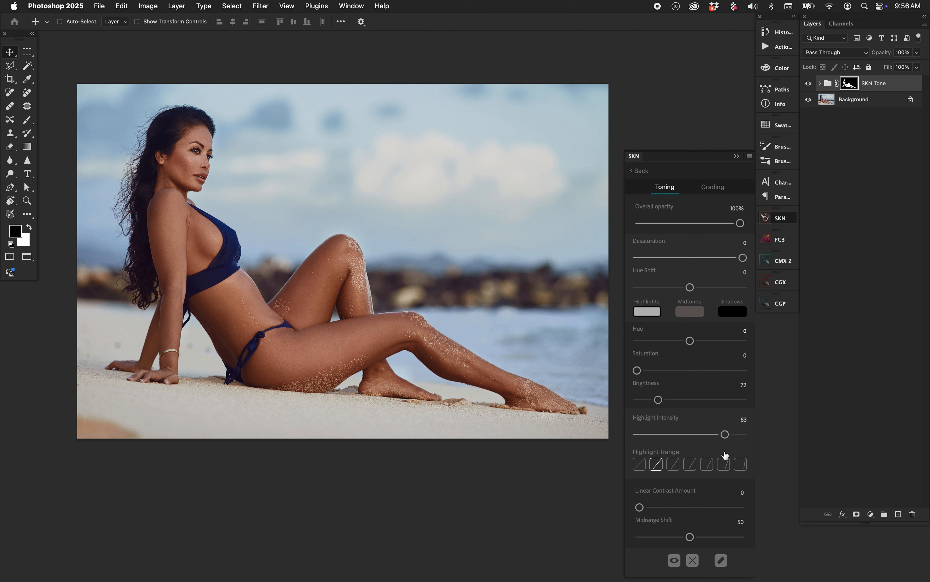
left_click(684, 466)
left_click_drag(725, 435, 738, 435)
left_click(674, 464)
Step: Set the skin's desaturation to -9 and compare the image with and without the SKN Tone group
left_click_drag(743, 257, 733, 257)
left_click(691, 288)
left_click(810, 83)
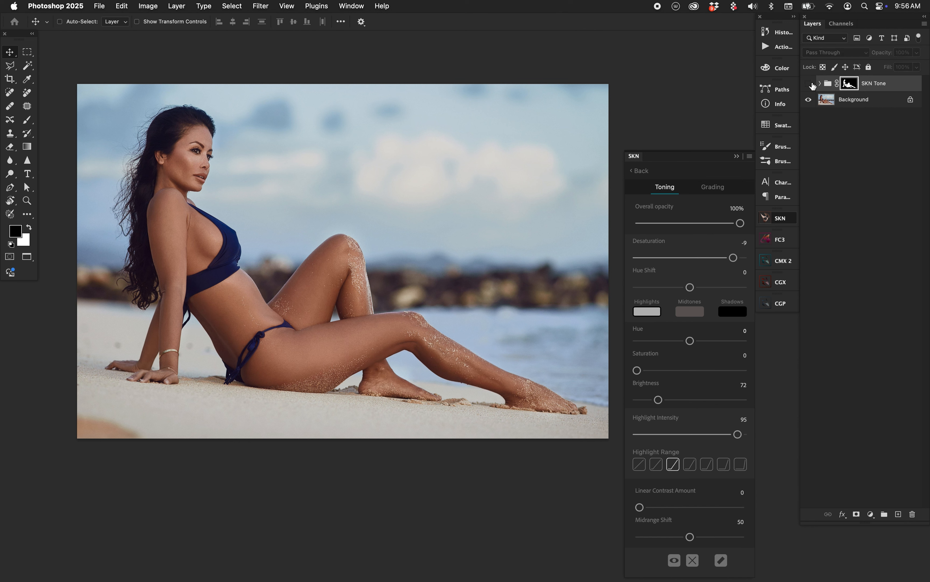
left_click(809, 84)
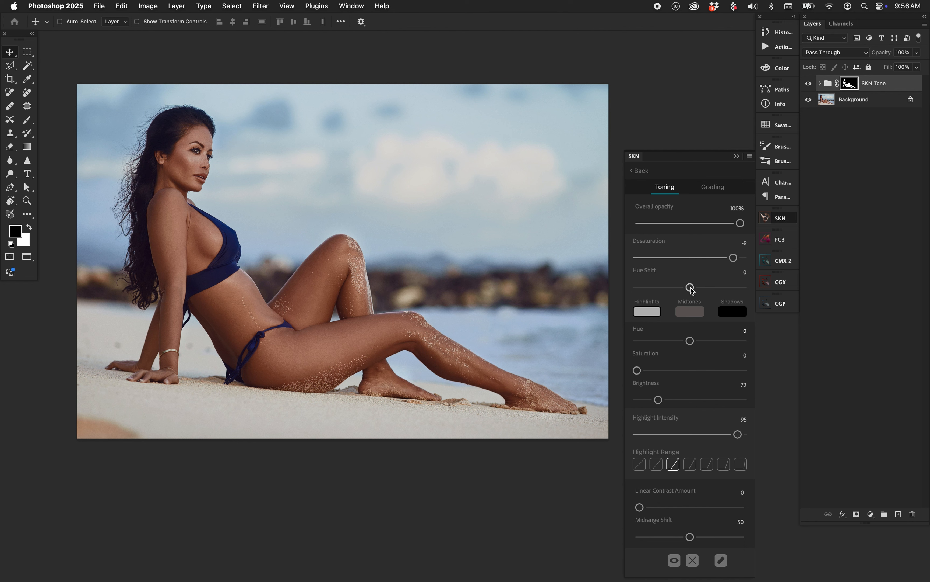
Step: Try a hue shift of -2 on the skin, compare it with the original, and reset it to 0
left_click_drag(690, 287, 687, 290)
left_click(810, 85)
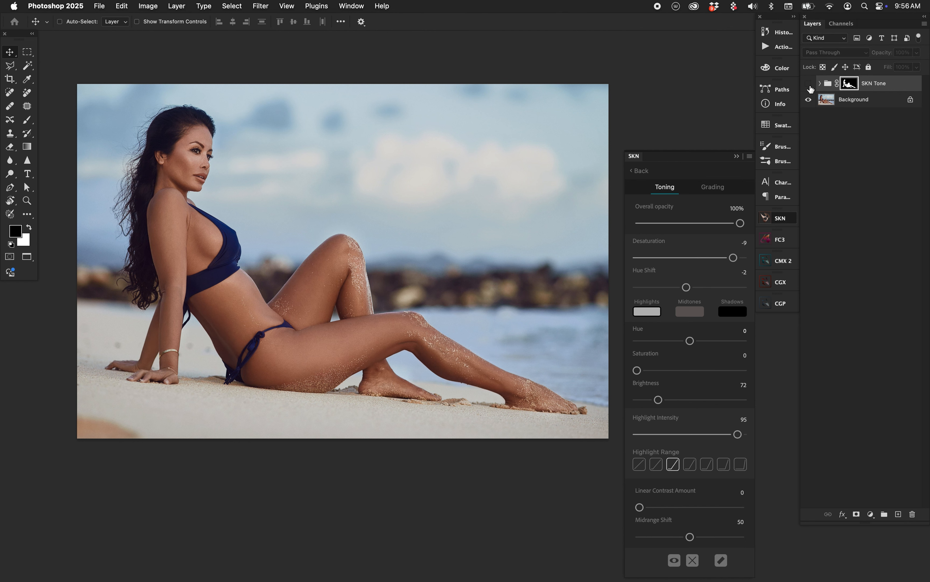
left_click(809, 85)
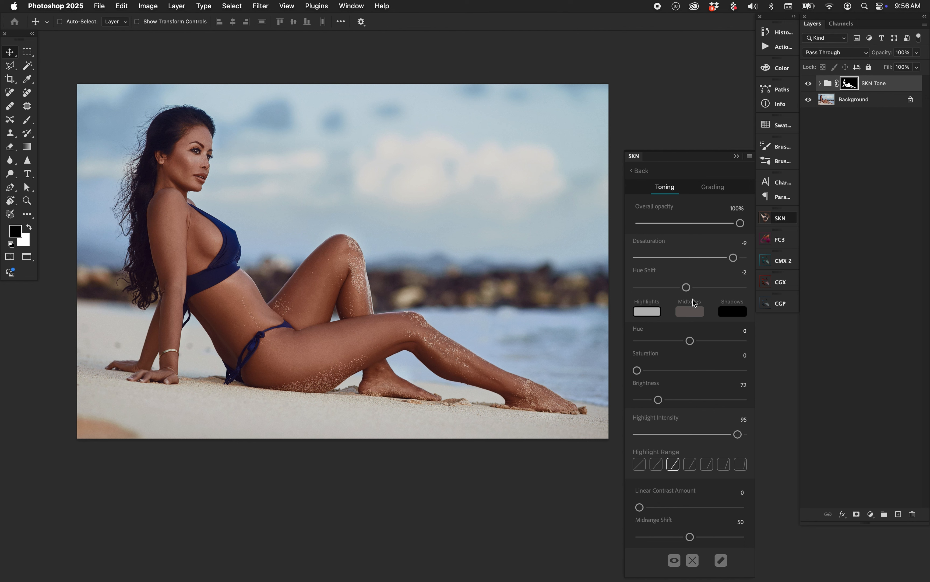
left_click_drag(687, 287, 690, 287)
Step: Compare the toned skin with the original and raise the highlights brightness to 78
left_click(809, 83)
left_click(809, 84)
mouse_move(660, 400)
left_mouse_down()
mouse_move(683, 406)
mouse_move(676, 401)
left_mouse_up()
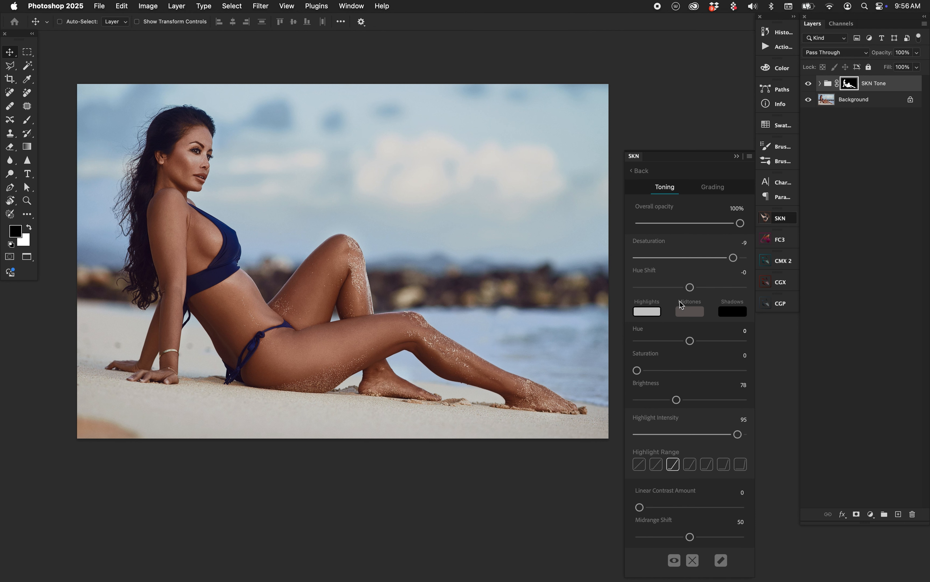
Step: Try several gradient presets as the secondary grade, finishing with the light beige gradient in the fourth row
left_click(714, 188)
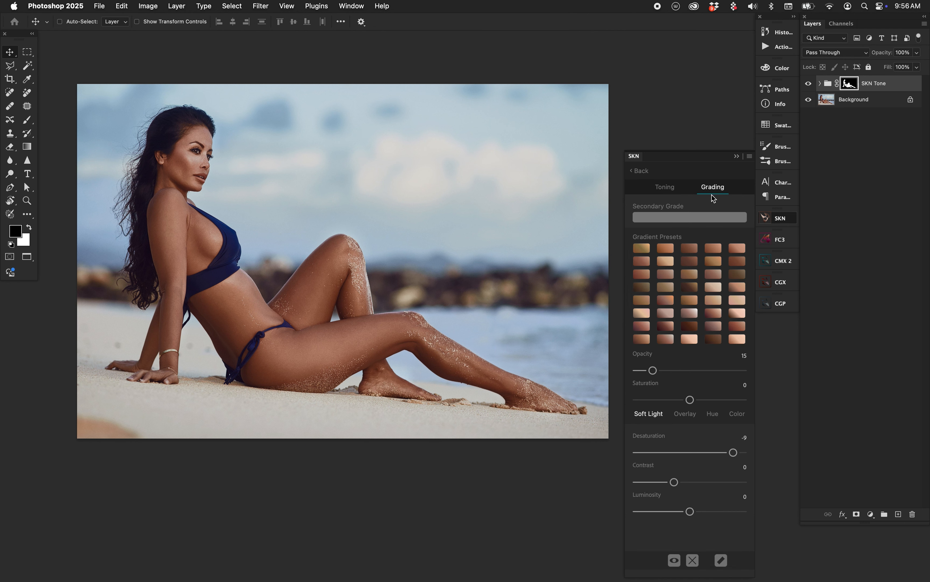
left_click(641, 251)
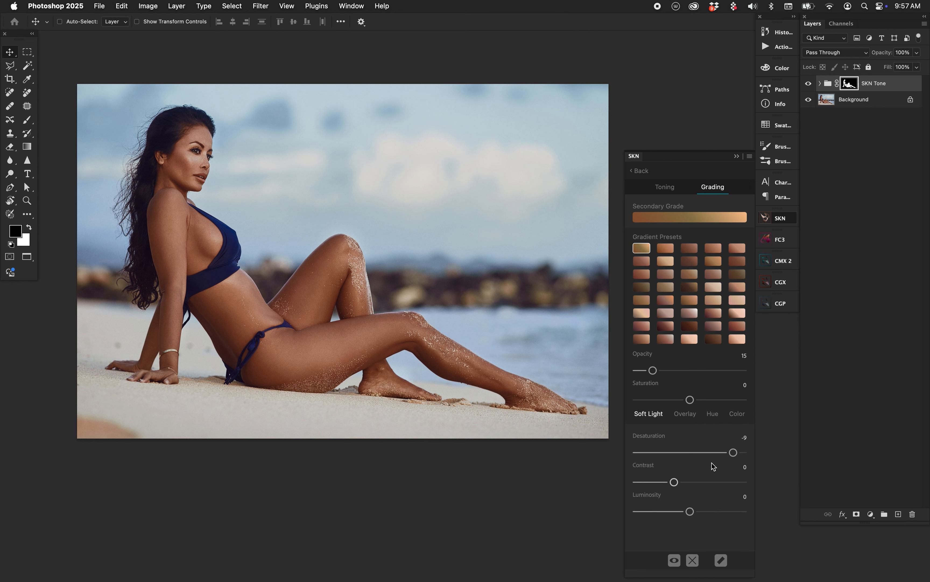
left_click(684, 328)
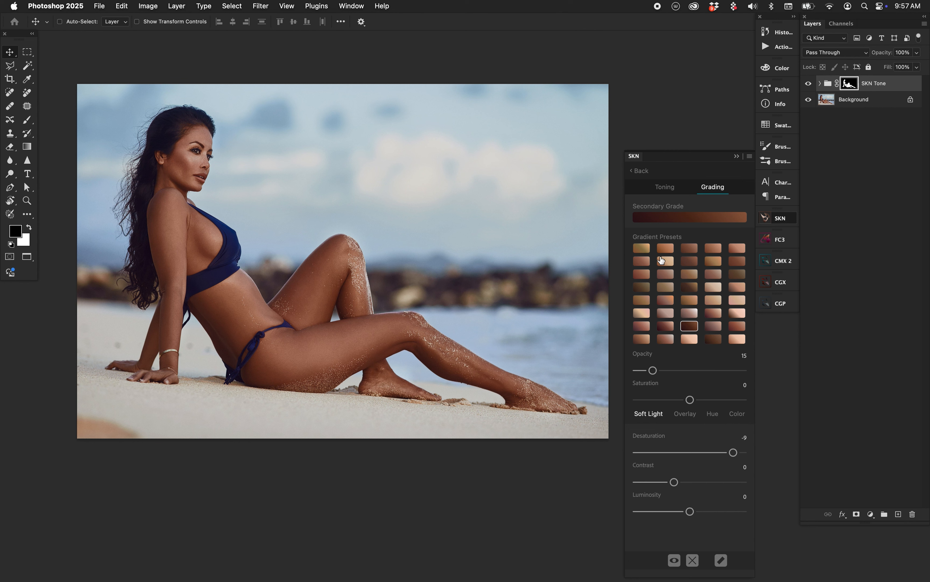
left_click(713, 287)
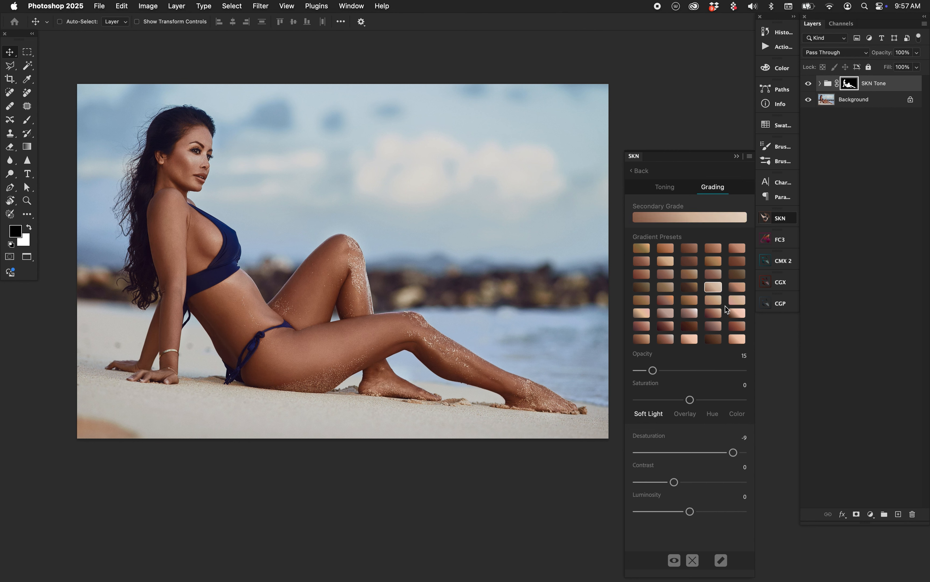
Step: Apply the first golden-brown gradient preset as the secondary grade, with opacity about 21, saturation -17 and desaturation -10
left_click(643, 248)
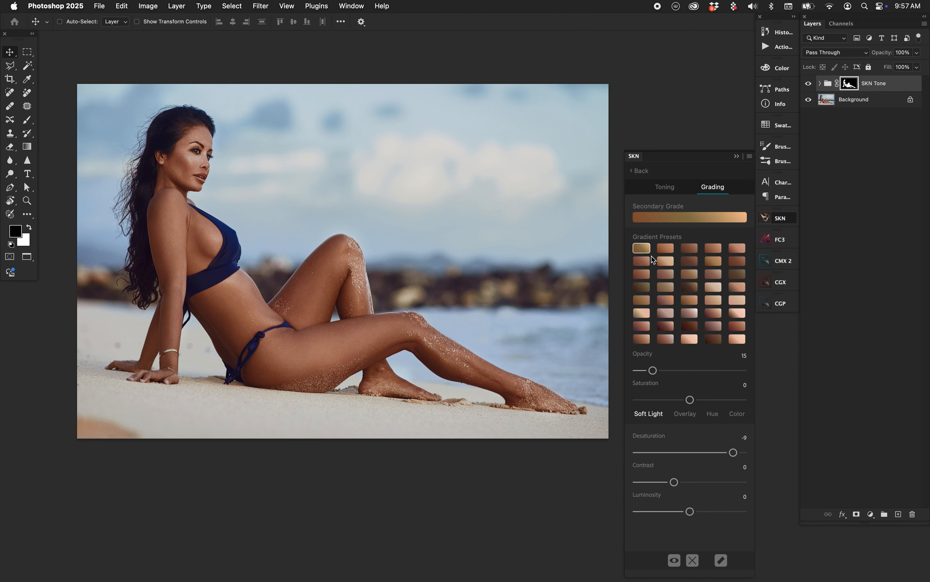
left_click_drag(652, 370, 658, 370)
left_click_drag(690, 401, 681, 402)
left_click_drag(733, 454, 732, 453)
Step: Set the skin's linear contrast amount to 42, compare it with the original, and set the grading luminosity to 3
left_click(667, 189)
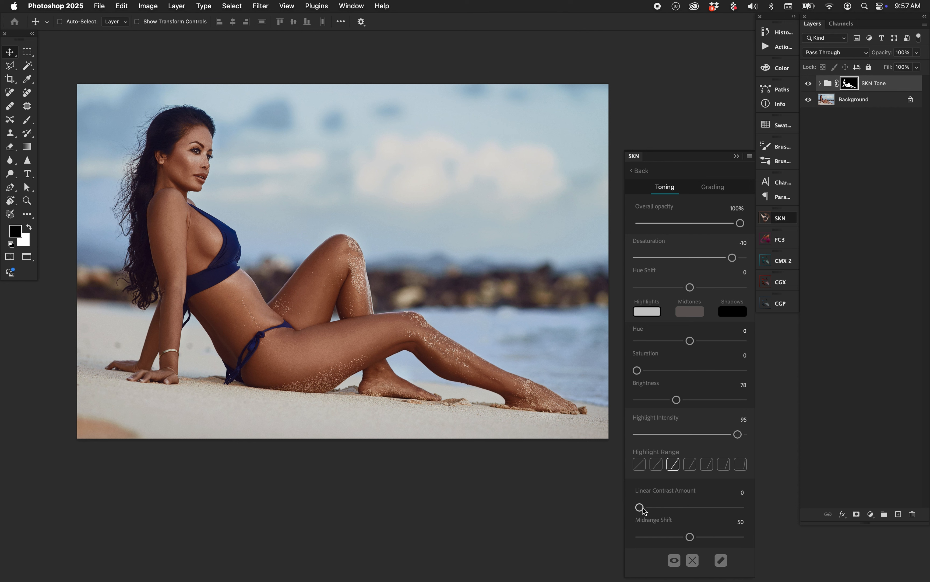
left_click_drag(643, 507, 682, 508)
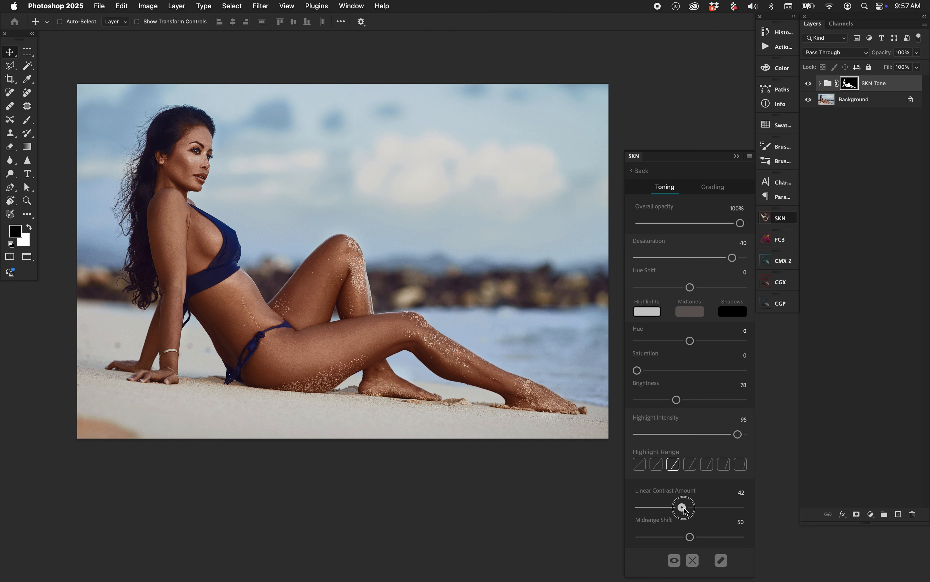
left_click(809, 83)
left_click(809, 86)
left_click(718, 189)
left_click_drag(691, 512, 693, 512)
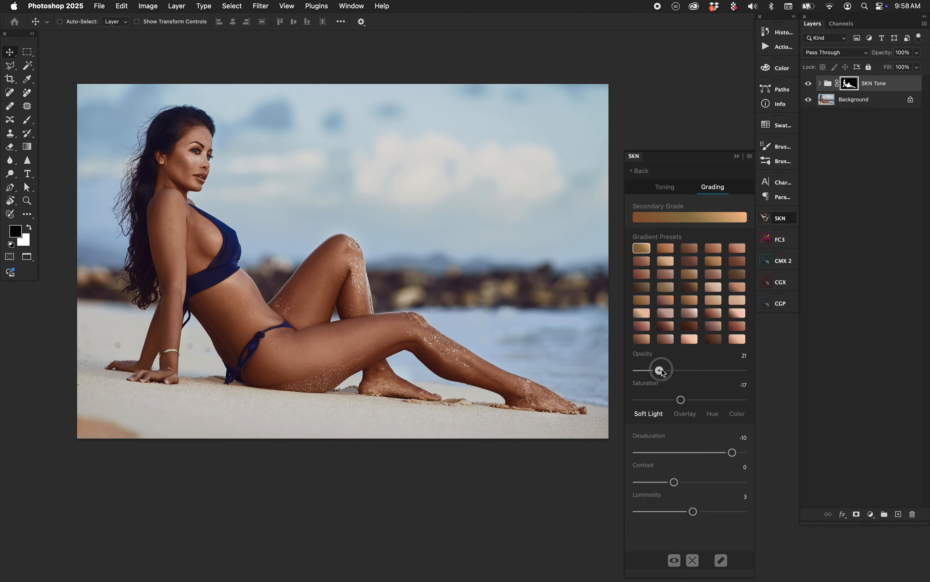
Step: Tone the skin midtones with hue 8, saturation 8 and brightness 36, and set the highlight intensity to 90
left_click(659, 183)
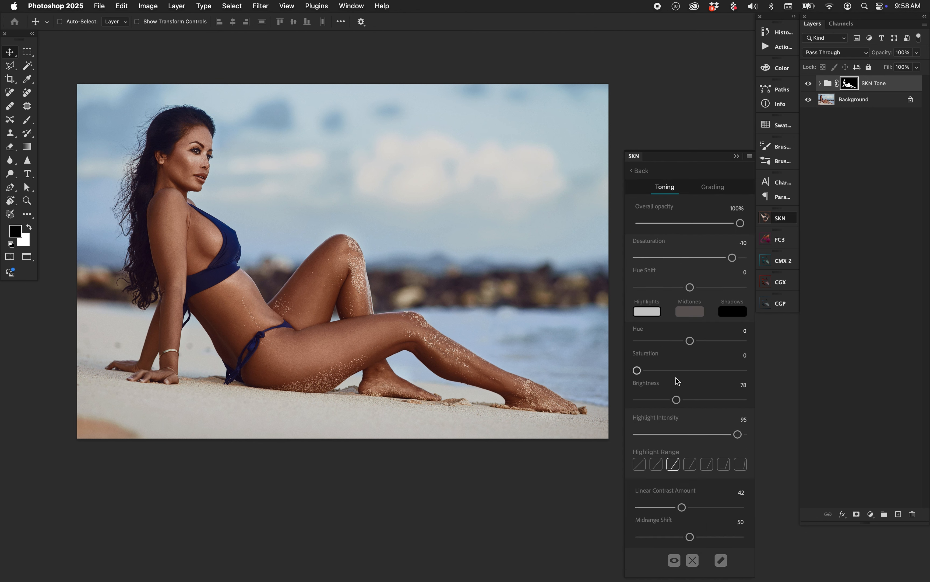
left_click(688, 313)
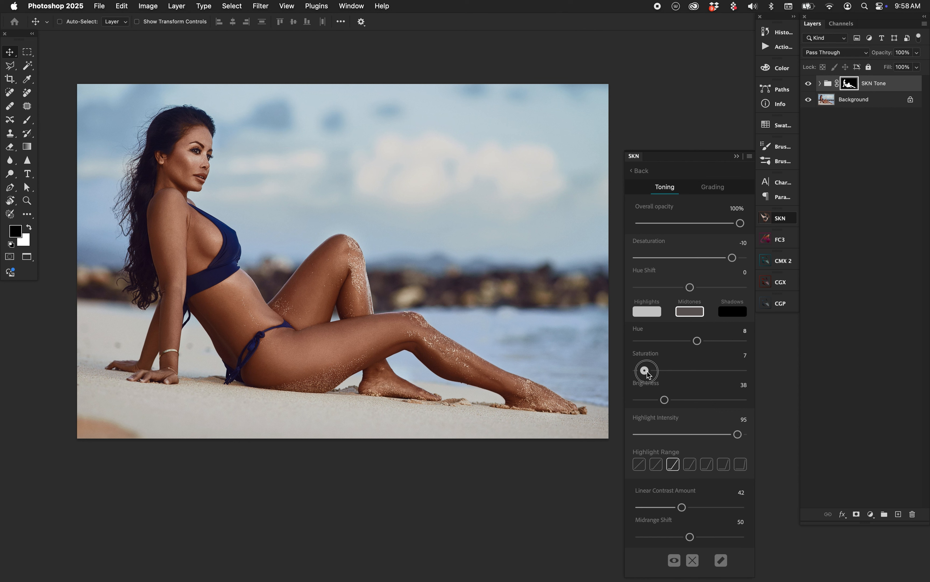
left_click_drag(647, 372, 647, 371)
left_click_drag(667, 402, 663, 405)
left_click_drag(737, 434, 822, 443)
left_click_drag(743, 434, 732, 436)
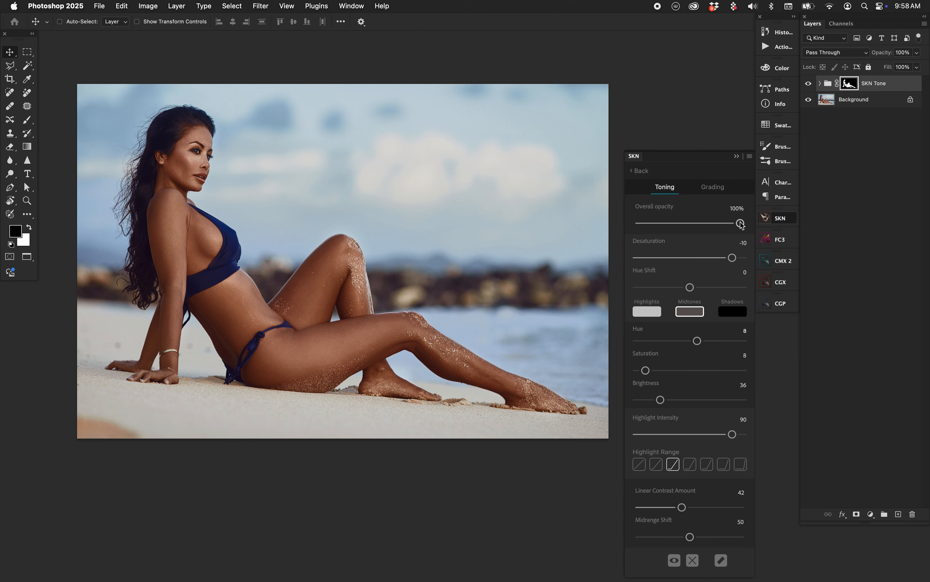
Step: Reduce the skin tone's overall opacity to 83% while comparing the image with and without the SKN Tone group
left_click_drag(741, 224, 730, 224)
left_click(809, 83)
left_click(809, 84)
left_click_drag(730, 224, 725, 227)
left_click(809, 84)
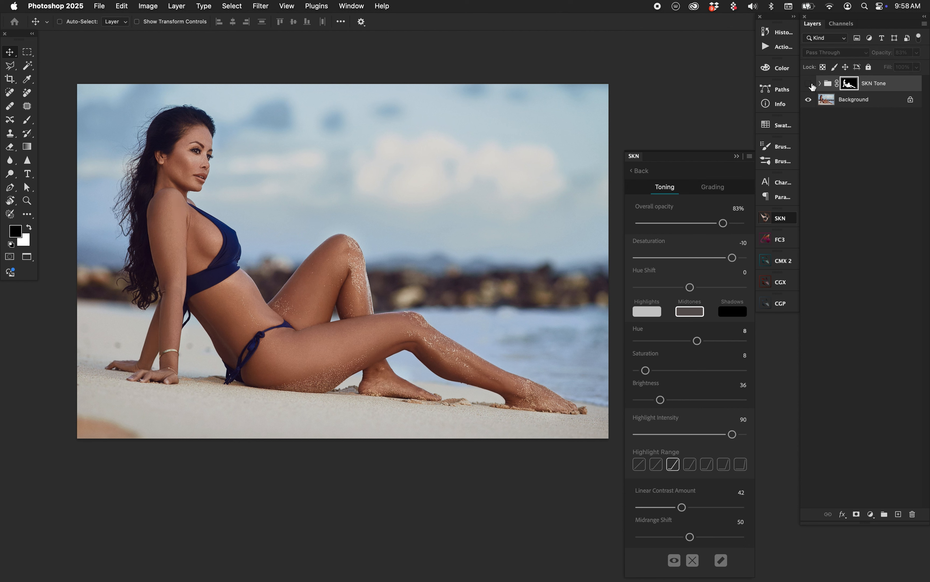
left_click(808, 83)
left_click(809, 85)
left_click(809, 84)
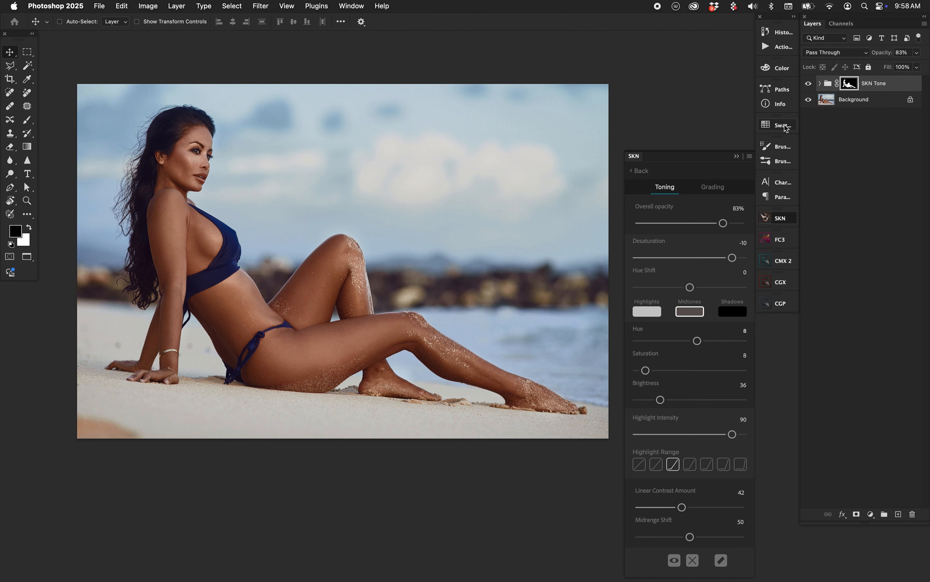
Step: Set the highlights brightness to 83 and highlight intensity to 88, trying the fourth highlight range before returning to the third
left_click(647, 313)
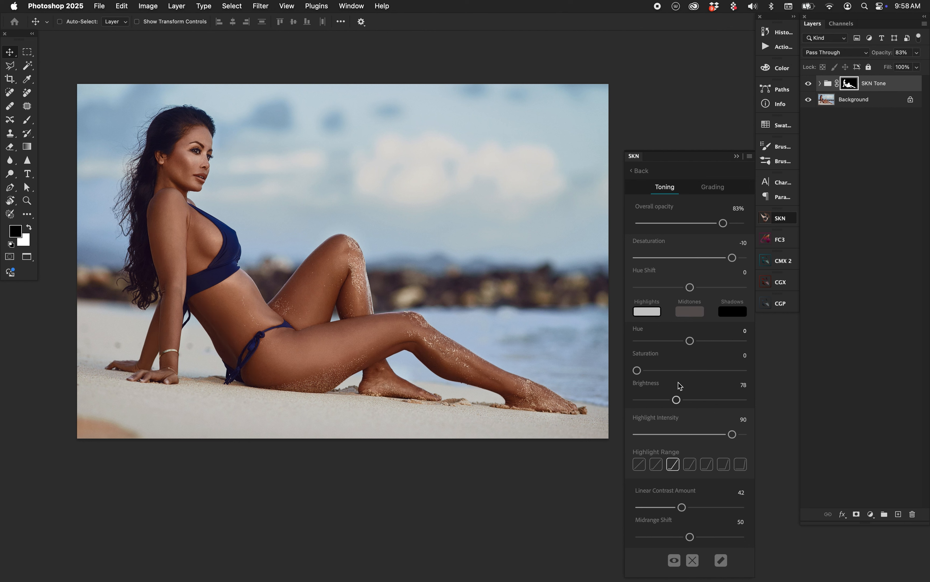
left_click_drag(678, 401, 692, 400)
left_click(690, 464)
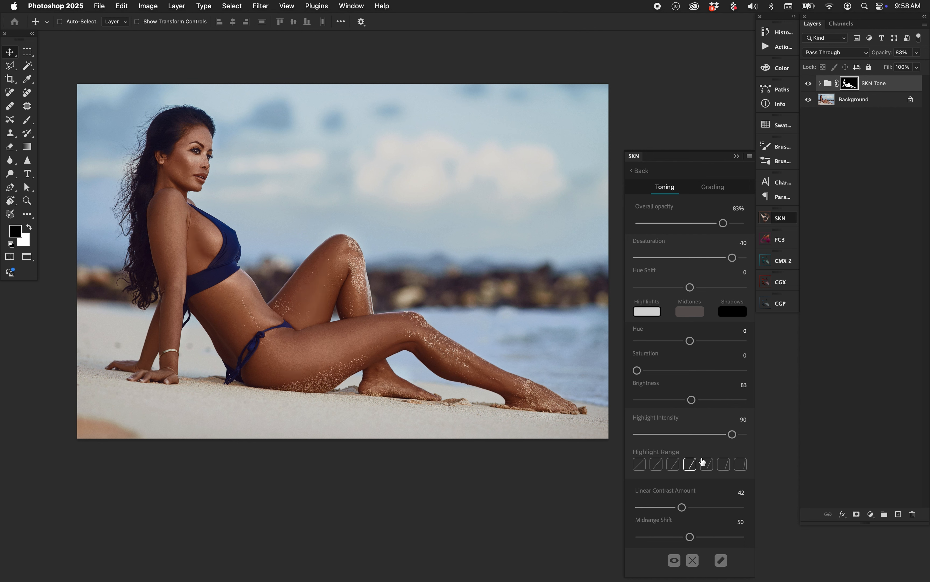
left_click_drag(740, 432, 797, 426)
left_click(673, 464)
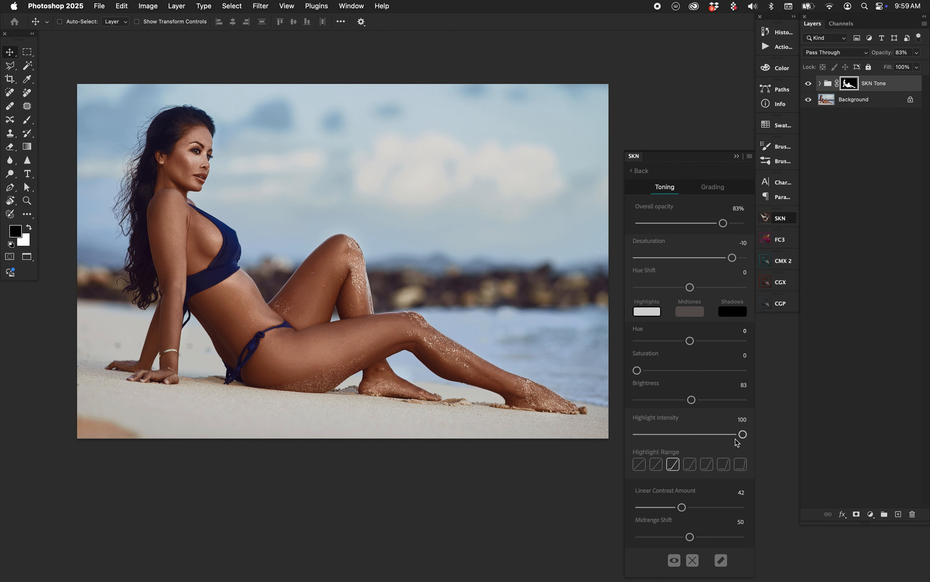
left_click_drag(743, 433, 731, 433)
Step: Add a Selective Color and a Curves adjustment layer above the SKN Tone group
left_click(871, 514)
left_click(882, 574)
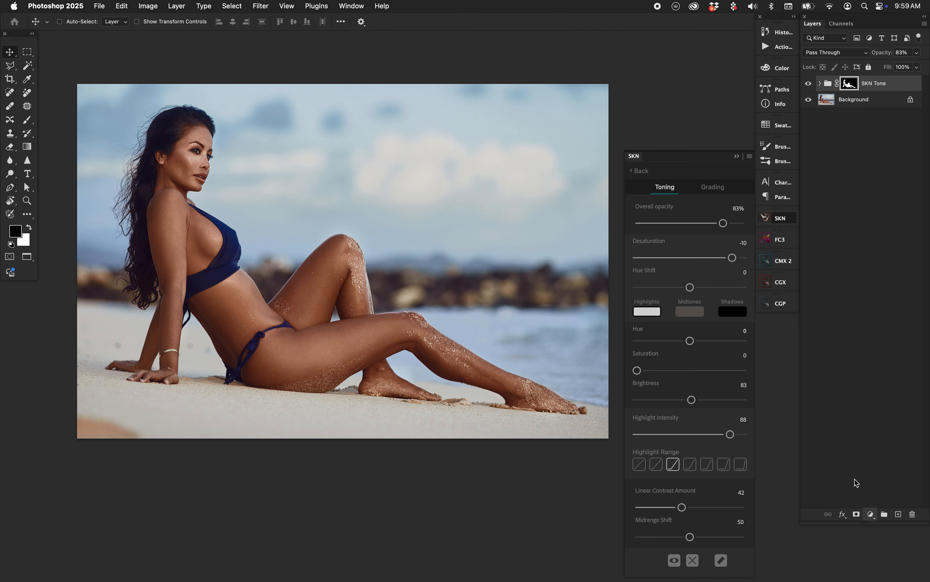
left_click(873, 514)
left_click(871, 421)
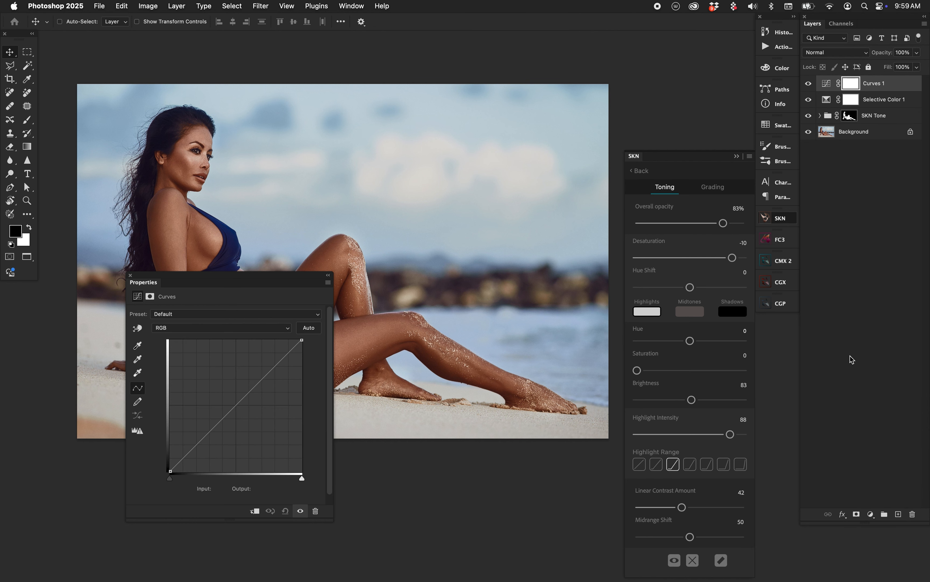
Step: Grade the whole image with the CGP color wheels, using orange midtones, blue shadows and teal highlights, and compare the result
left_click(781, 303)
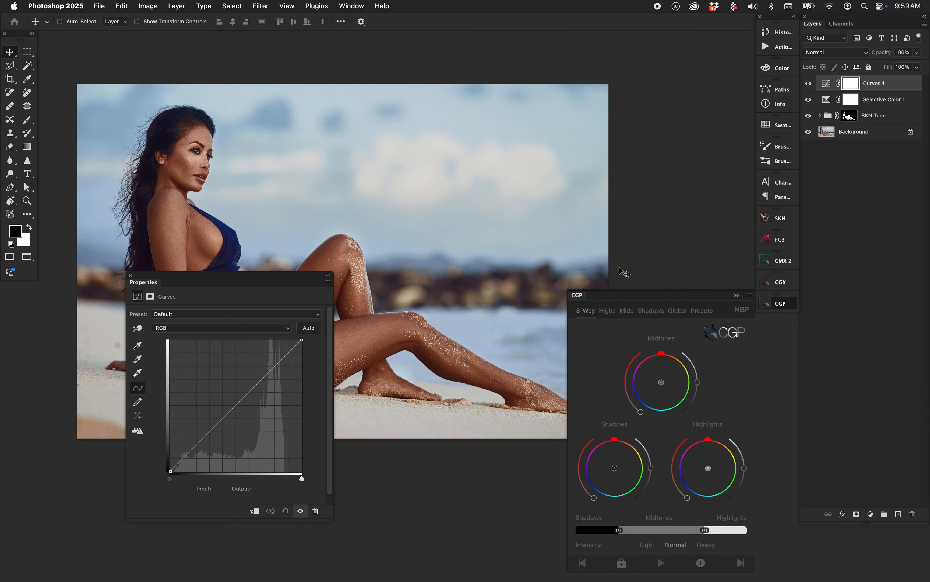
left_click(667, 376)
mouse_move(618, 467)
left_mouse_down()
mouse_move(620, 478)
mouse_move(607, 476)
left_mouse_up()
left_click(711, 476)
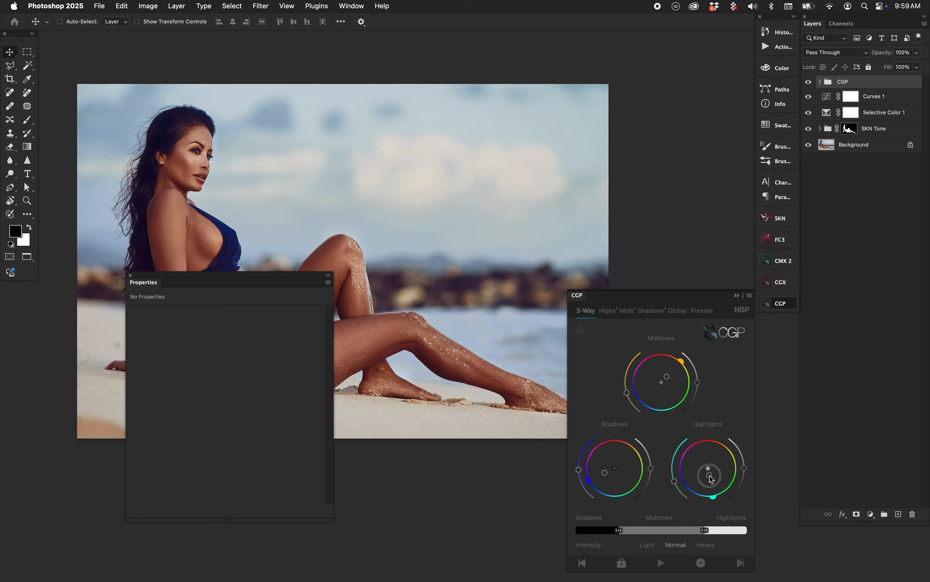
left_click_drag(232, 275, 114, 379)
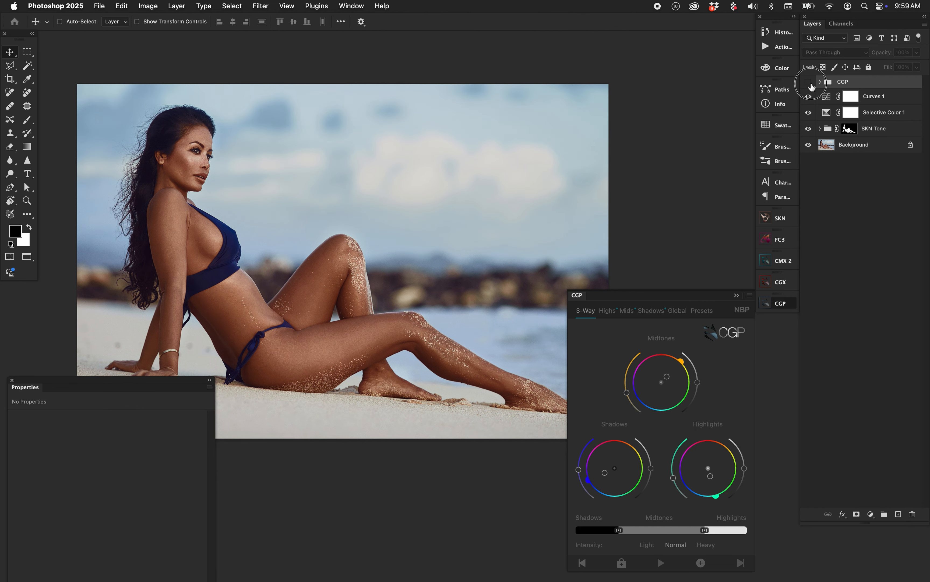
left_click(832, 97)
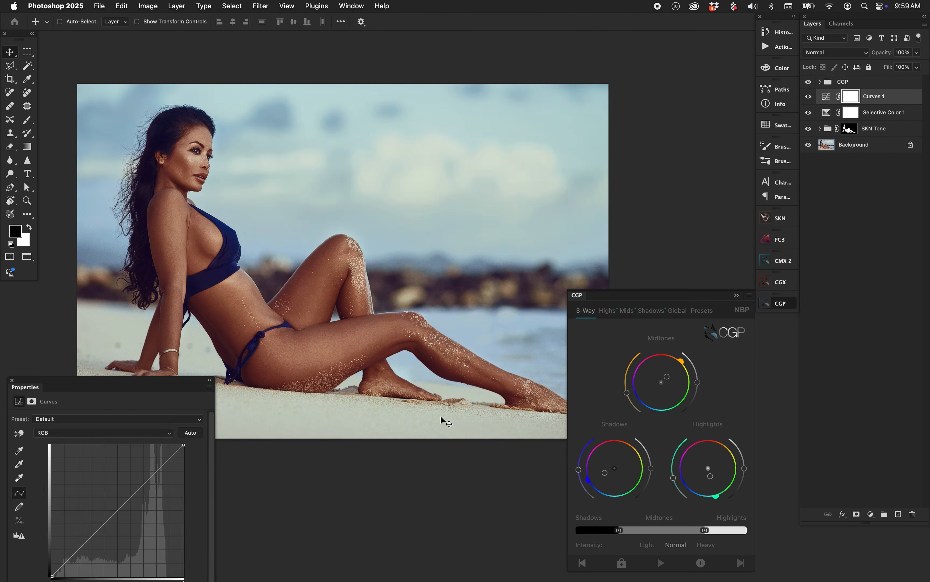
Step: Reopen the SKN Tone group's toning settings and set the midtones brightness to 38 and the desaturation to -11
left_click(582, 299)
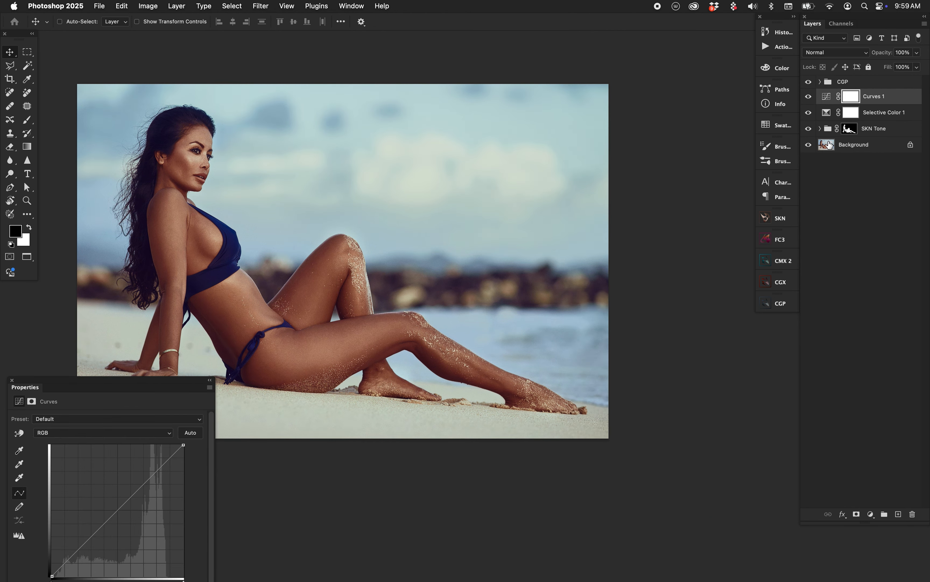
left_click(831, 131)
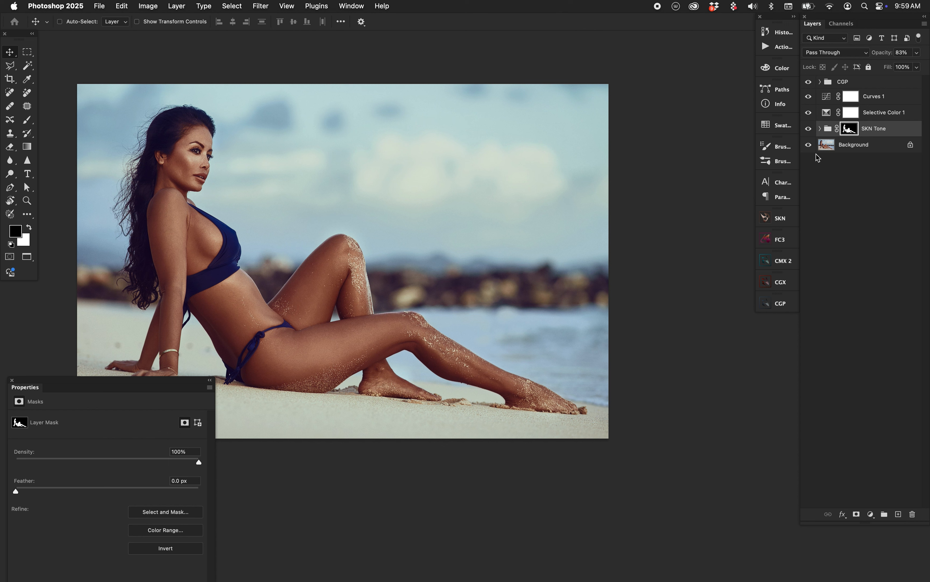
left_click(781, 218)
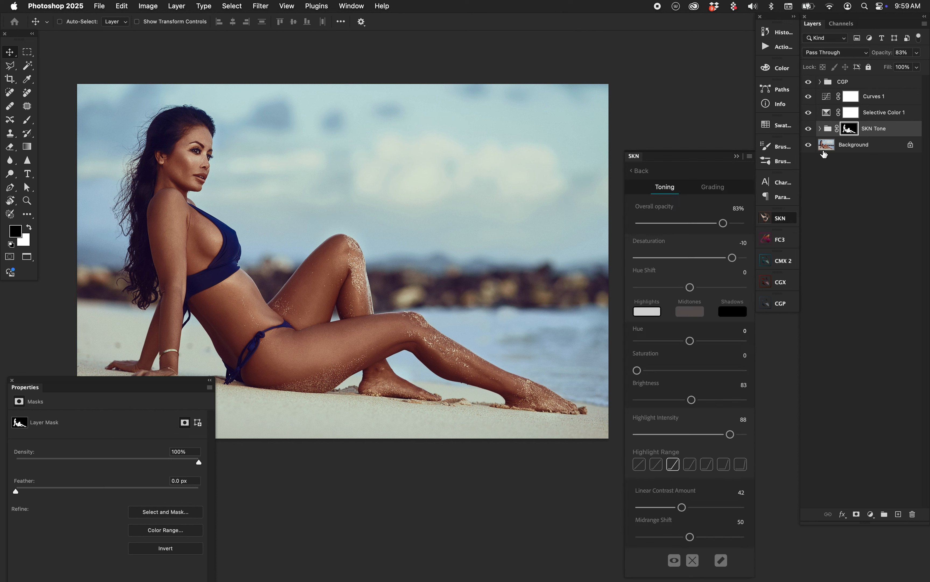
left_click(686, 314)
mouse_move(661, 401)
left_mouse_down()
mouse_move(676, 407)
mouse_move(665, 401)
left_mouse_up()
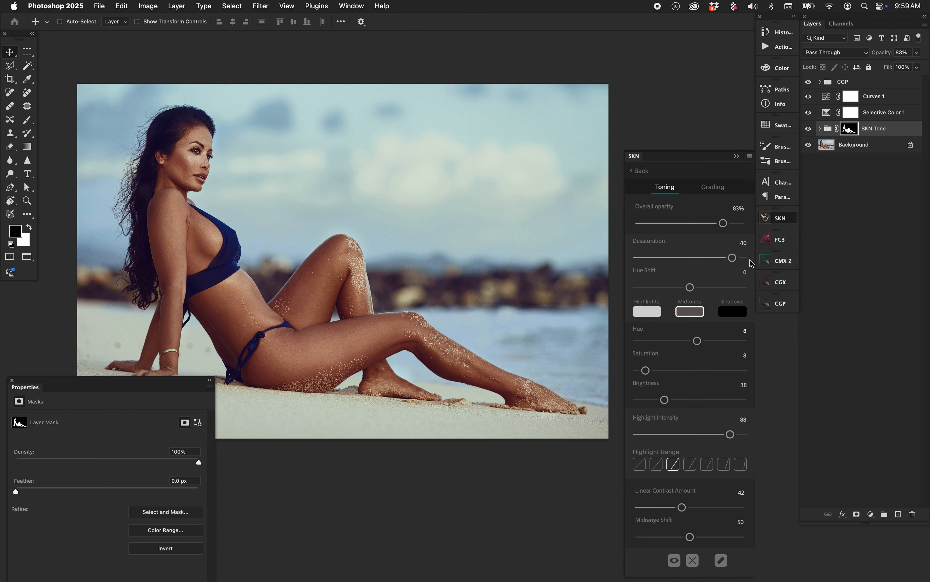
left_click_drag(736, 261, 734, 260)
Step: Examine the adjustment layers inside the SKN Tone group
left_click(820, 129)
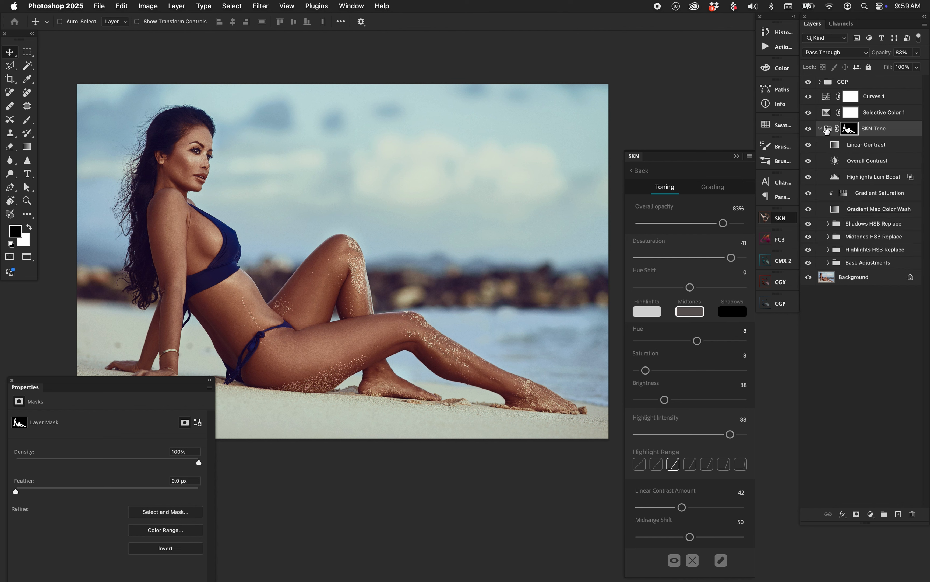
left_click(825, 132)
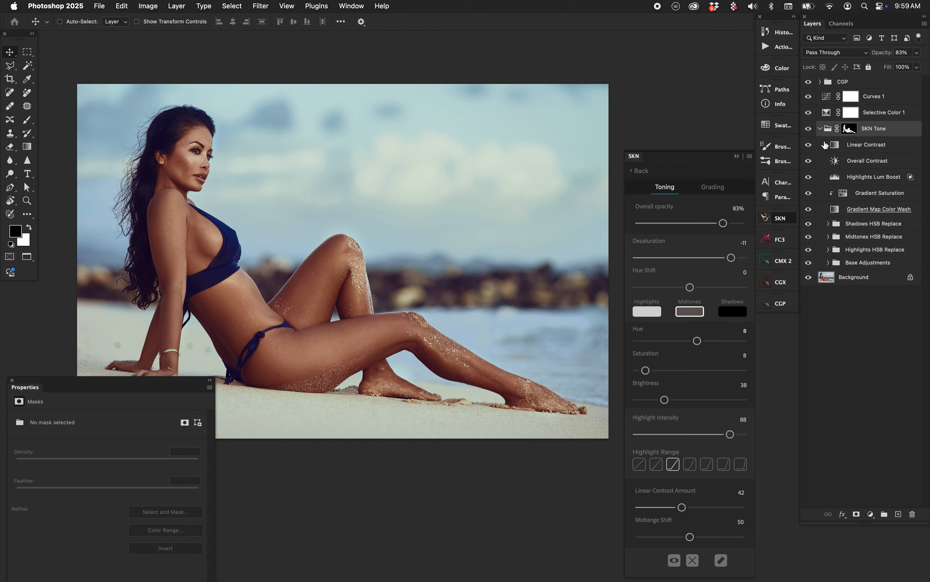
left_click(820, 129)
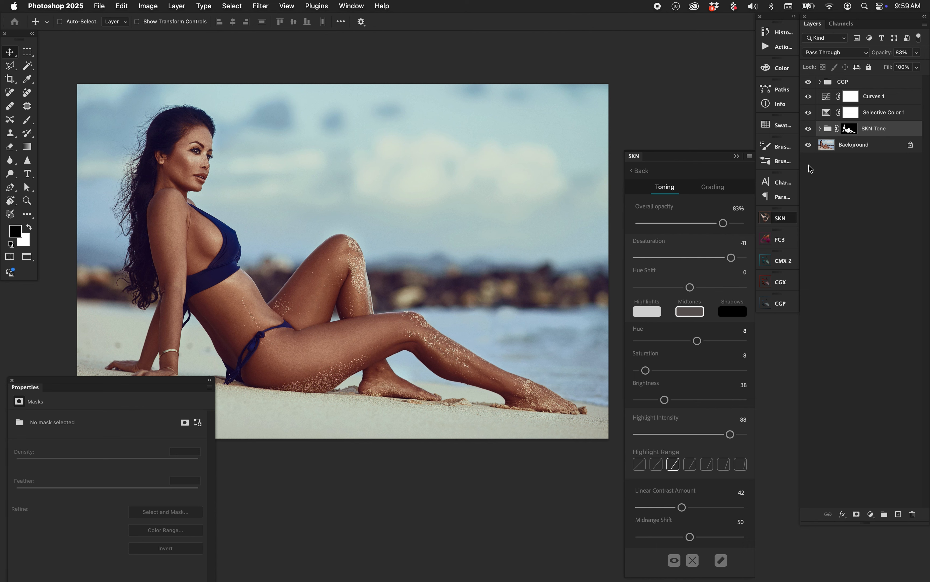
Step: Compare the graded image with the original, and set the skin's desaturation to -12 and overall opacity to 79%
left_click(809, 145, "alt")
left_click(808, 145, "alt")
left_click_drag(724, 225, 719, 223)
Step: Review the SKN Tone mask, Curves, Selective Color and CGP layers, and compare the image with and without the CGP grade
left_click(850, 129)
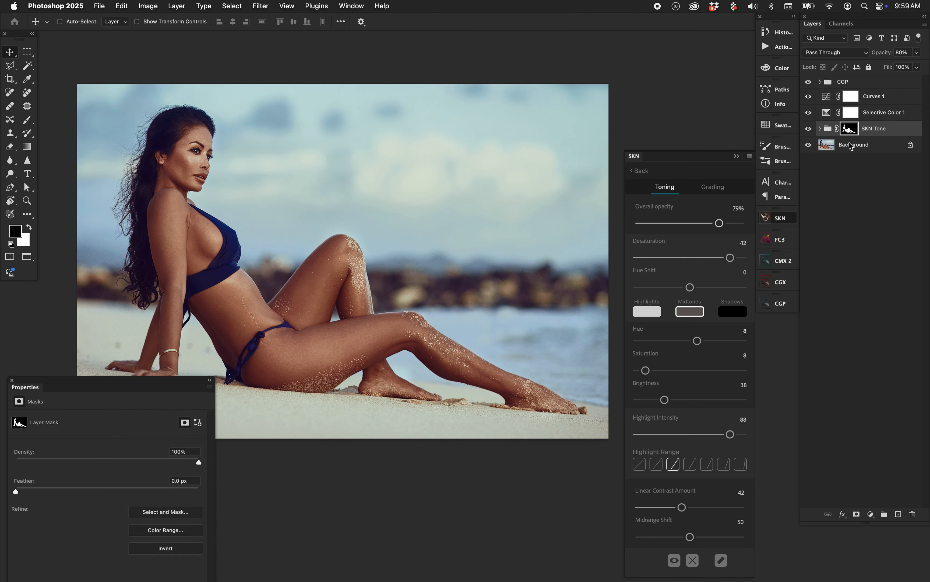
left_click(827, 101)
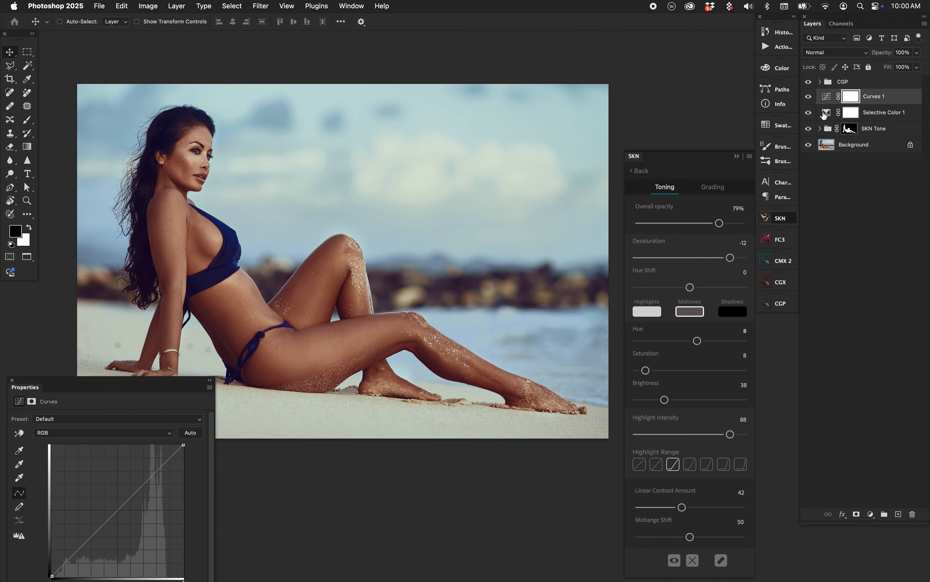
left_click(826, 113)
left_click(848, 83)
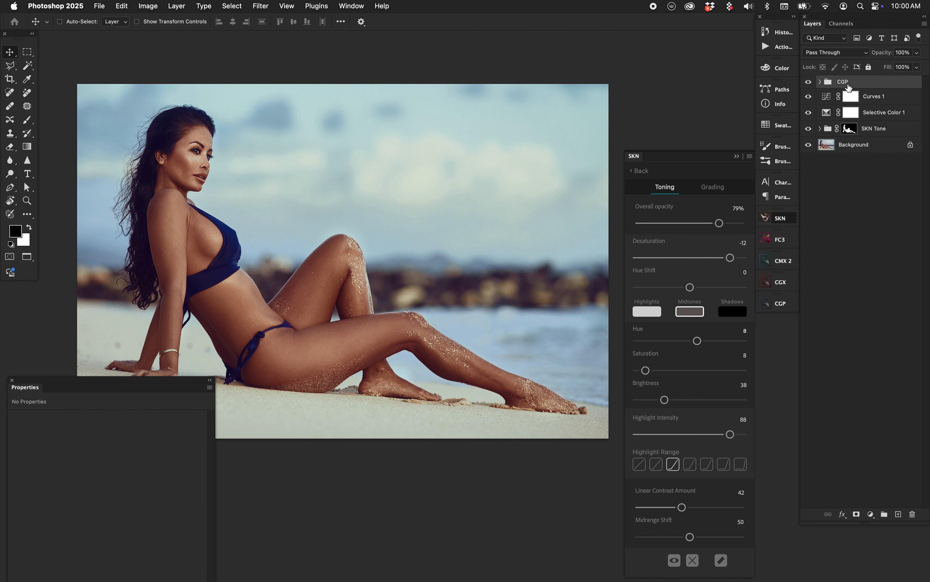
left_click(829, 129)
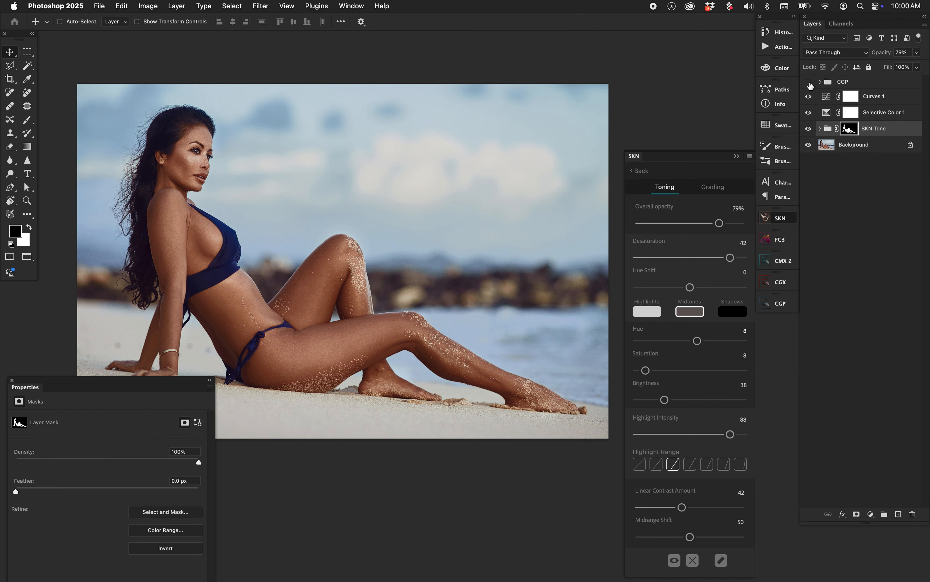
left_click(828, 130)
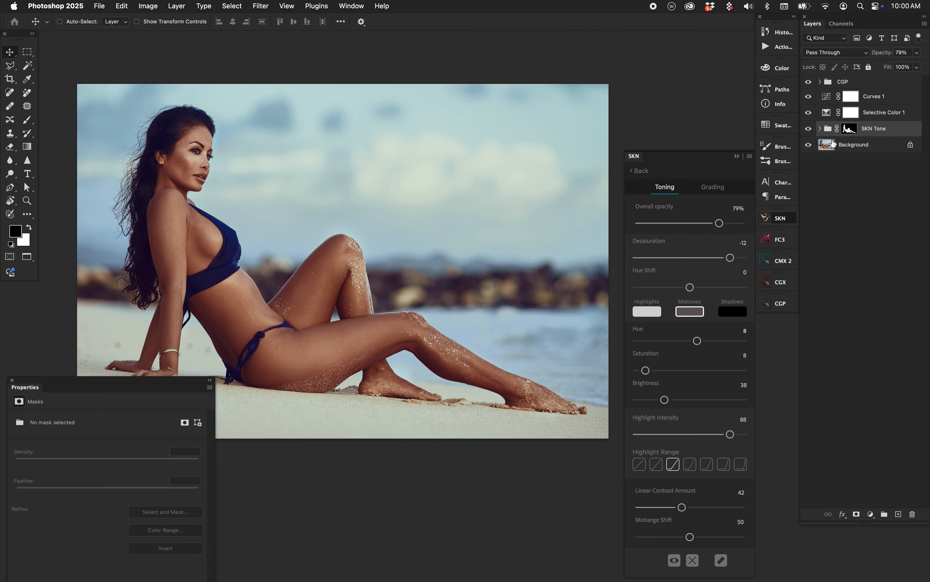
Step: Compare the finished grade with the original Background several times and return to SKN's list of tone presets
left_click(809, 145, "alt")
left_click(809, 145, "alt")
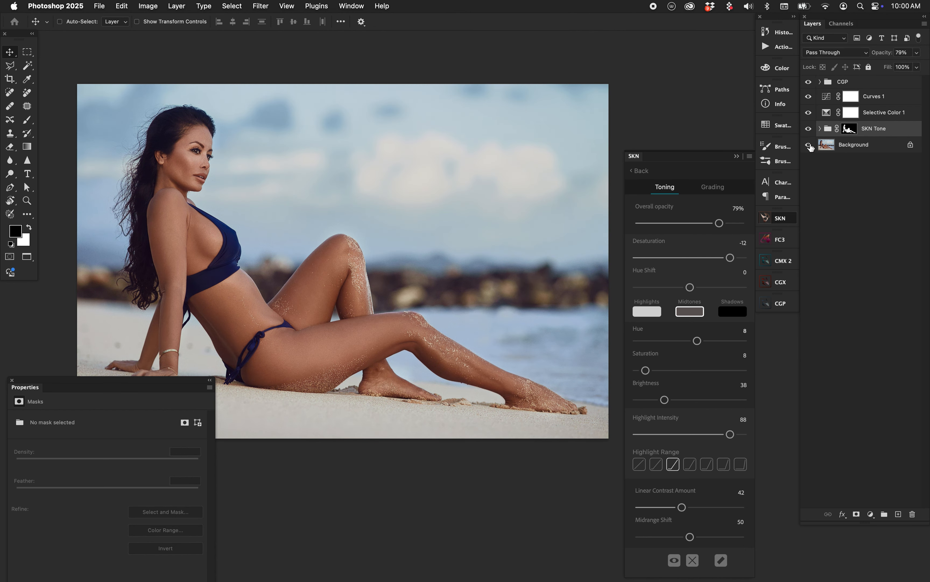
left_click(809, 146, "alt")
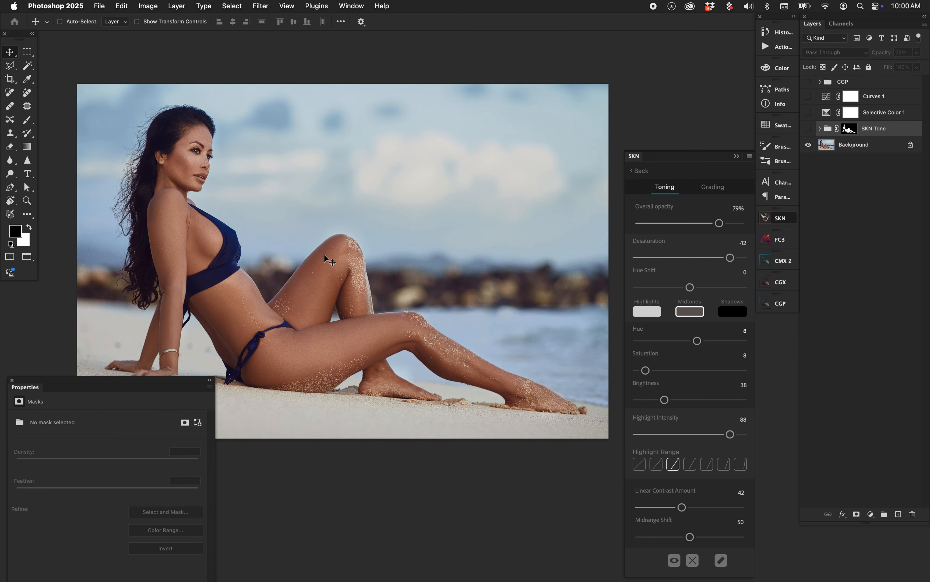
left_click(809, 145, "alt")
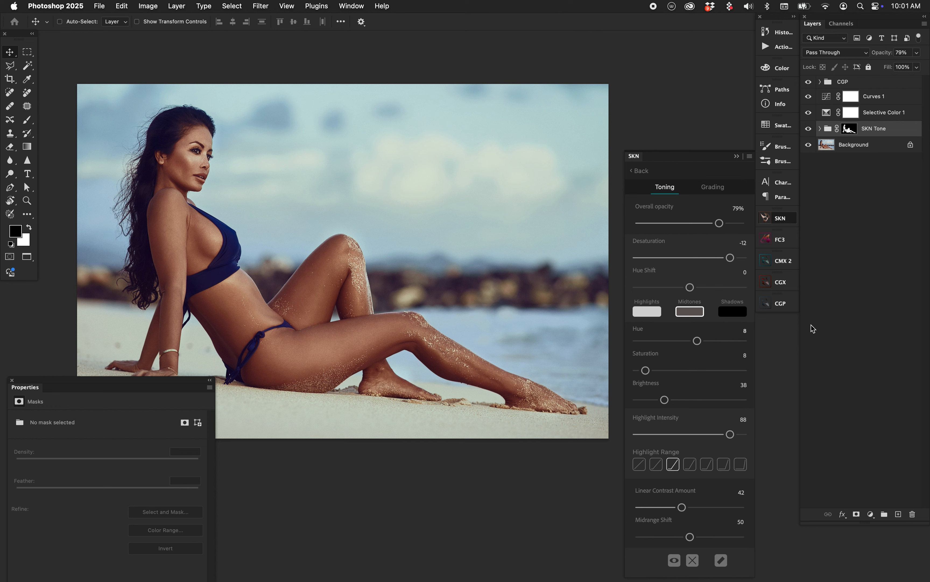
left_click(809, 144, "alt")
left_click(809, 146, "alt")
left_click(809, 145, "alt")
left_click(809, 146, "alt")
left_click(641, 170)
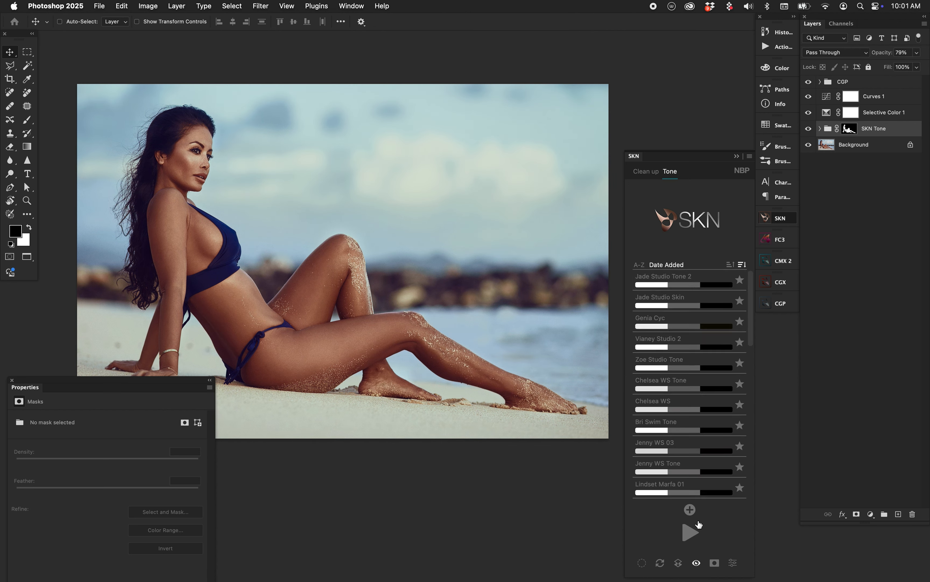